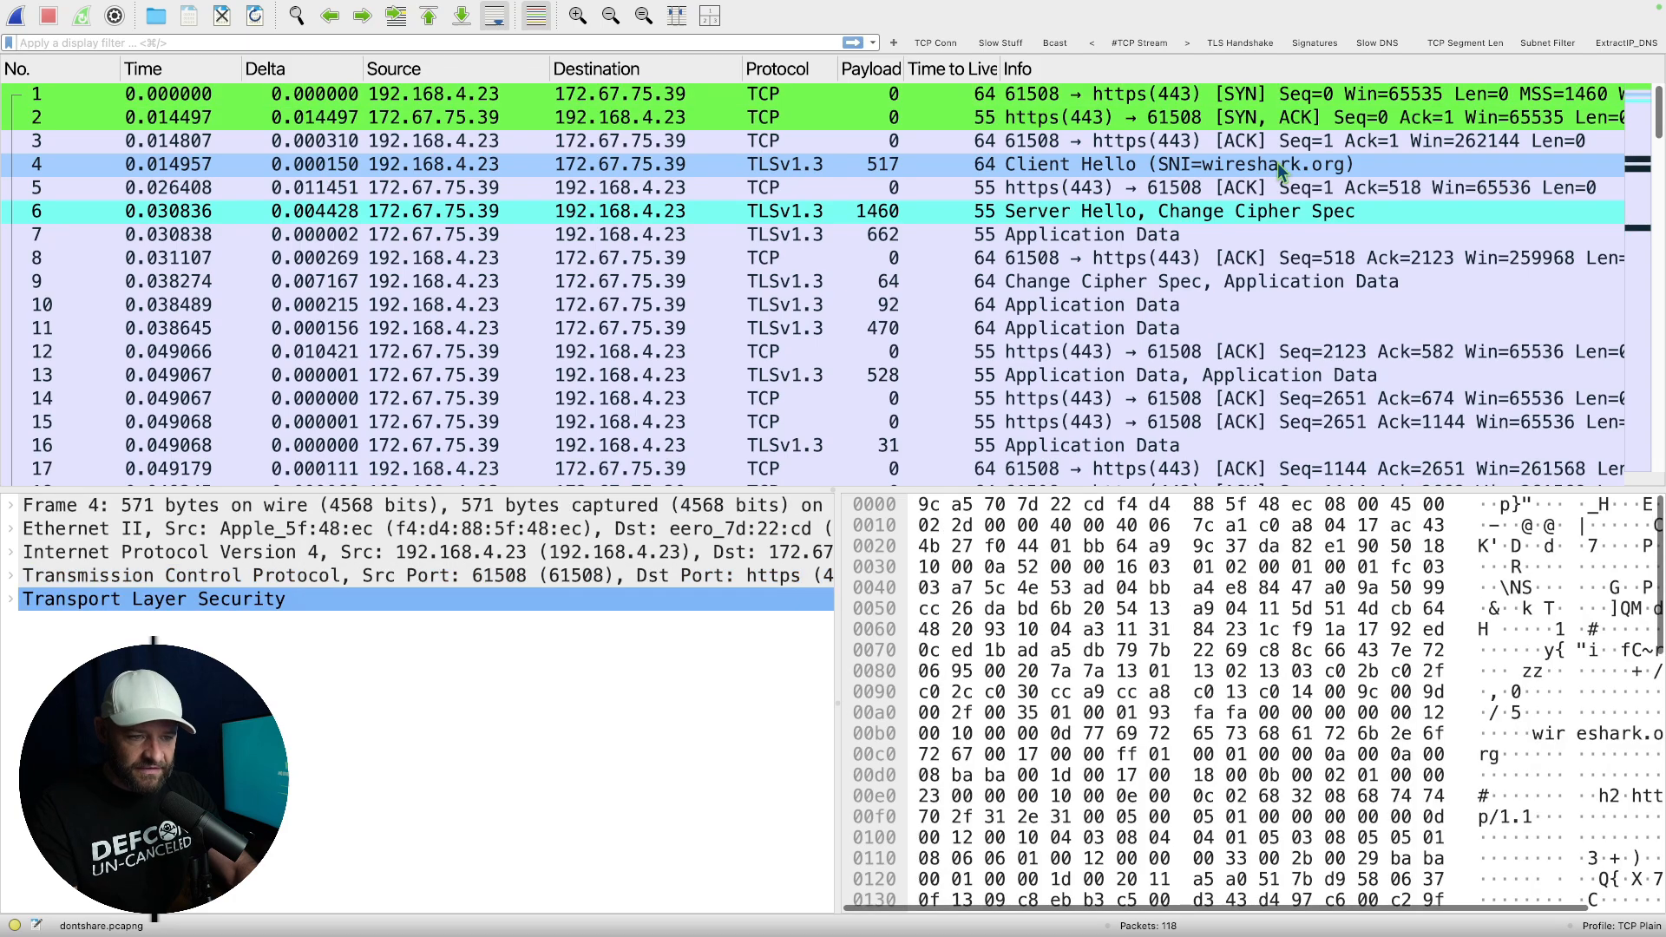
Look through the packet list of dontshare.pcapng down to the TCP retransmissions and duplicate ACKs.
{"action": "scroll", "coordinate": [1171, 301], "scroll_direction": "down", "scroll_amount": 1}
{"action": "scroll", "coordinate": [1171, 301], "scroll_direction": "down", "scroll_amount": 20}
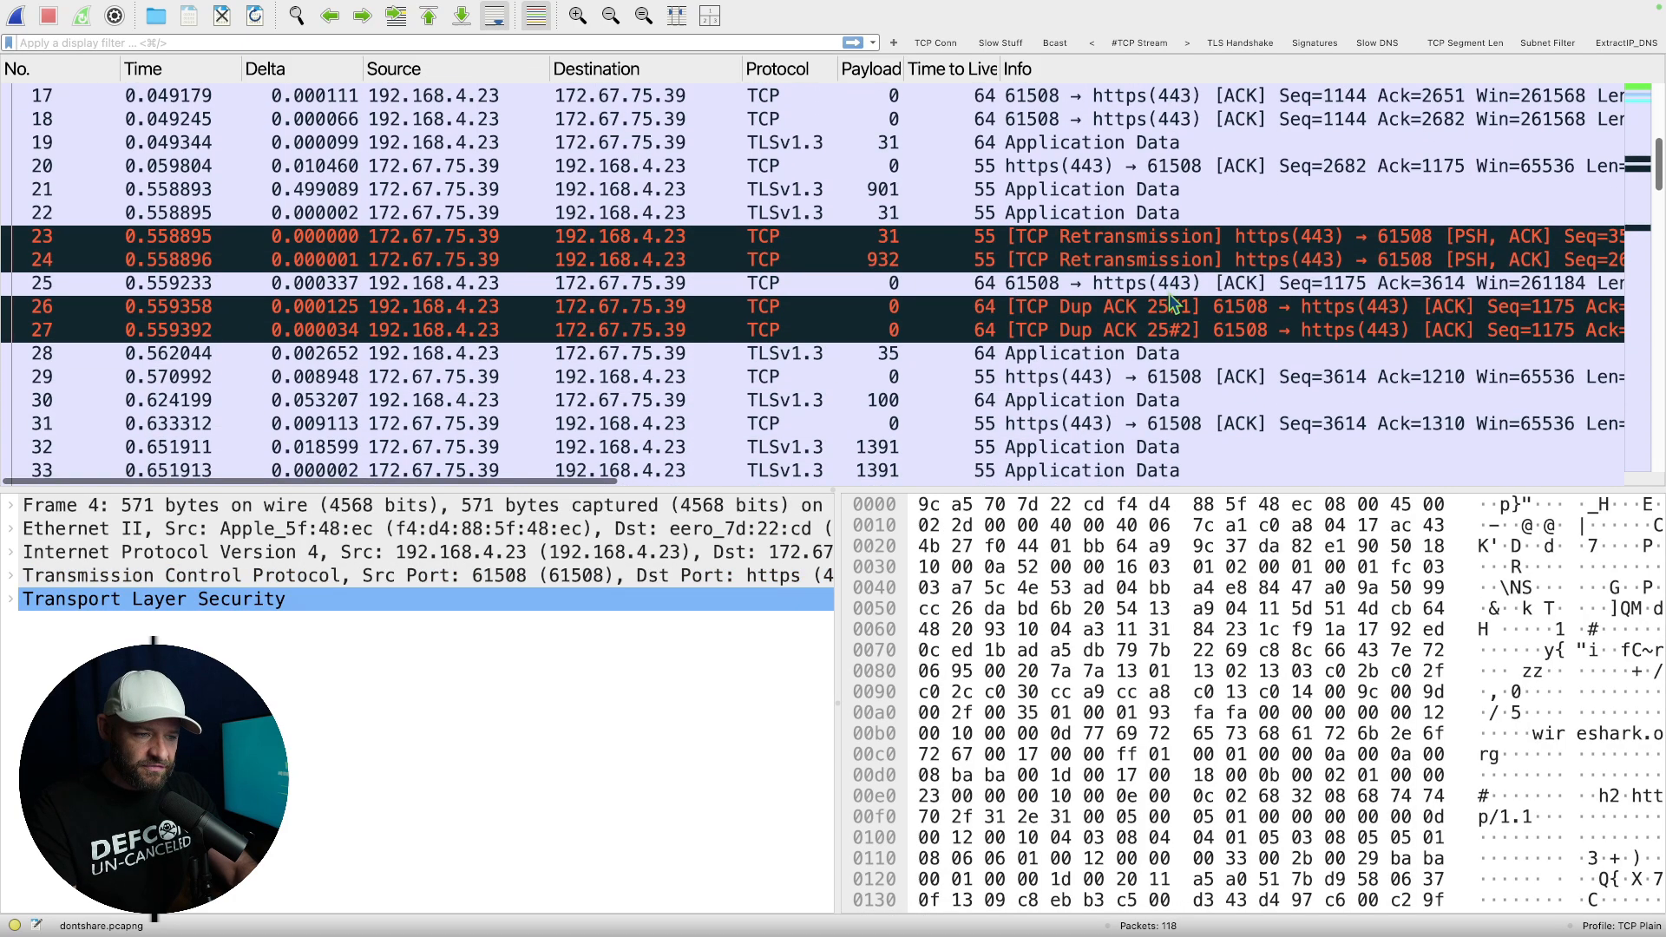
{"action": "scroll", "coordinate": [1168, 293], "scroll_direction": "up", "scroll_amount": 20}
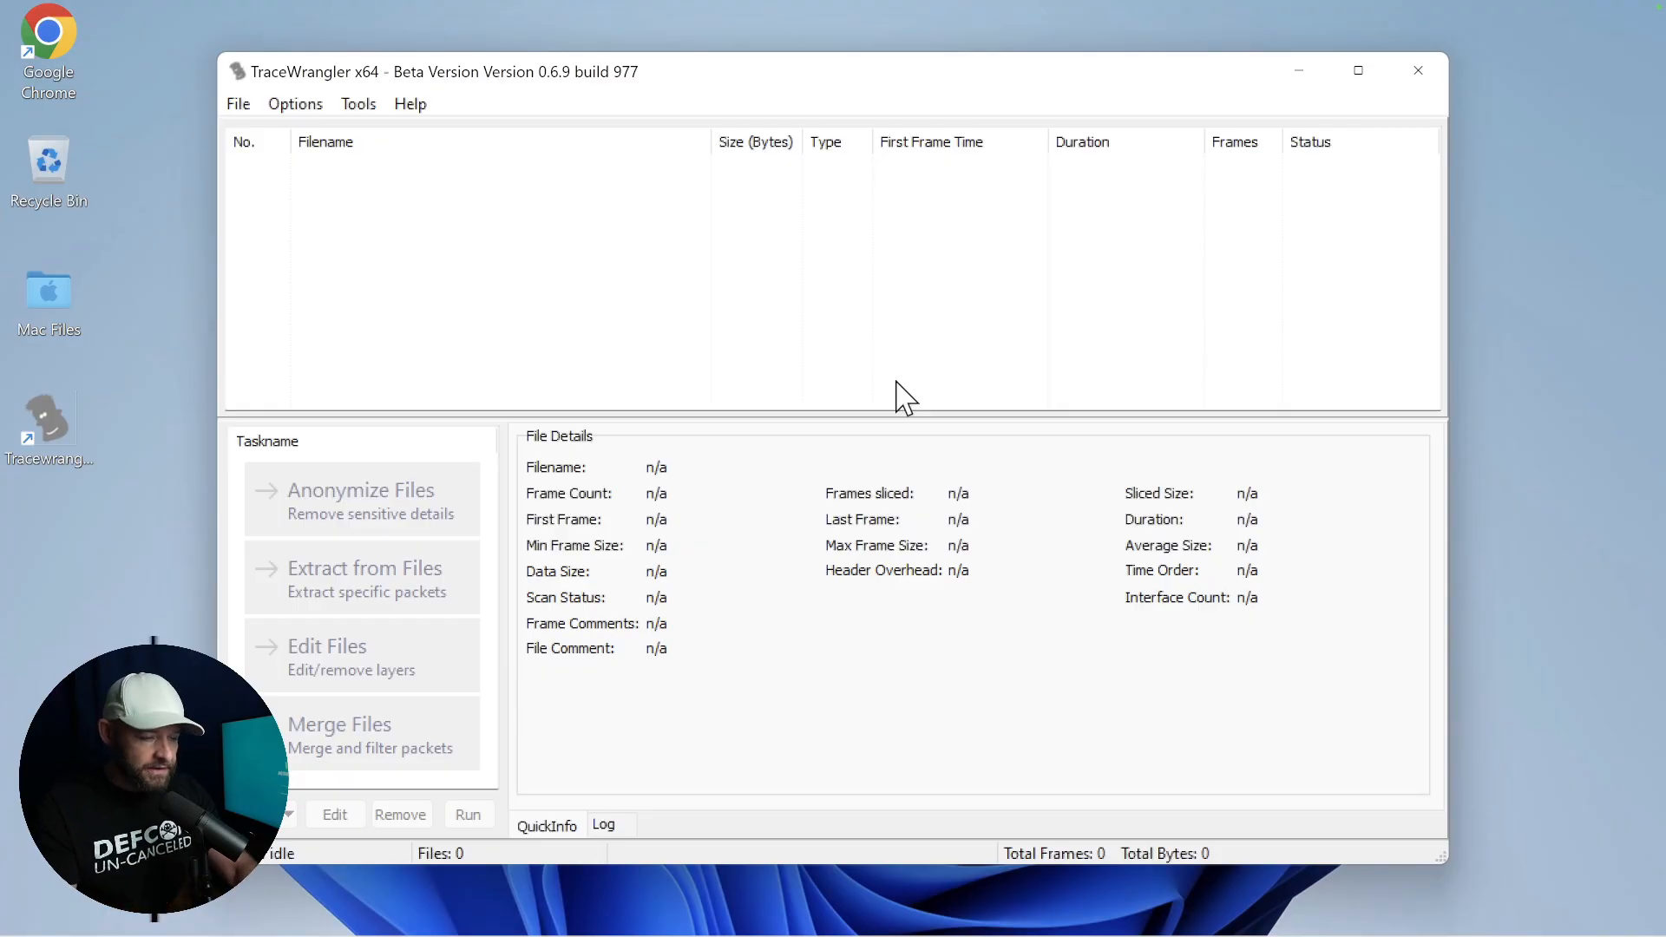
Switch to TraceWrangler, select dontshare.pcapng and start an Anonymize Files task that truncates packets after Layer4 (TCP/UDP).
{"action": "left_click", "coordinate": [1358, 70]}
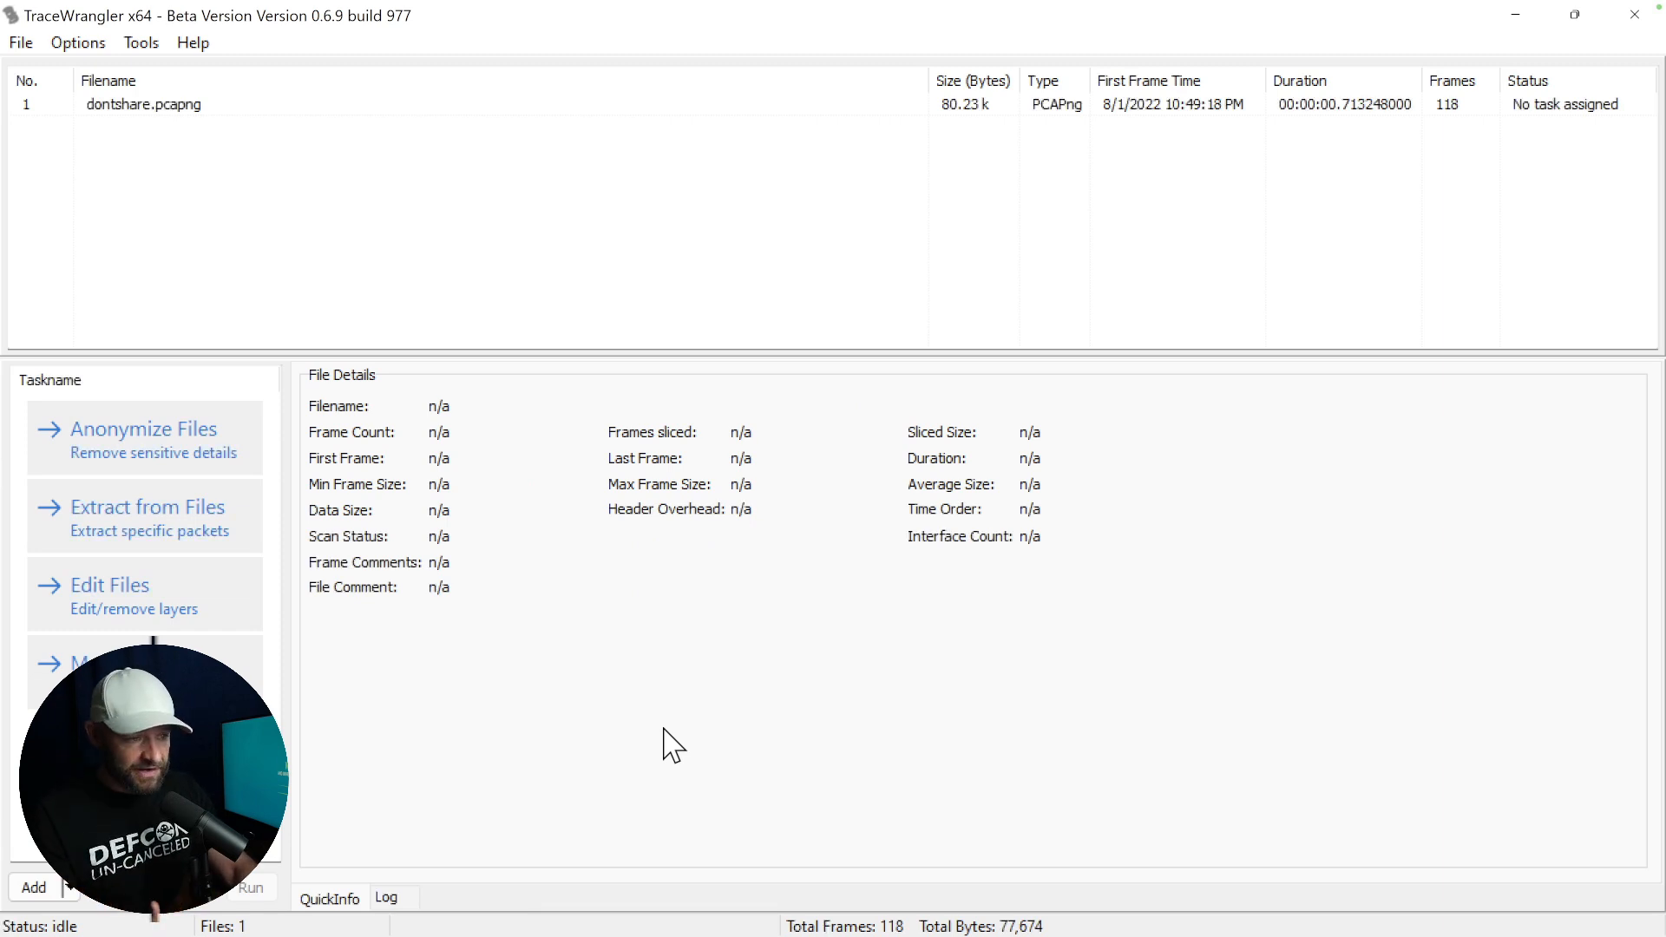
{"action": "left_click", "coordinate": [791, 104]}
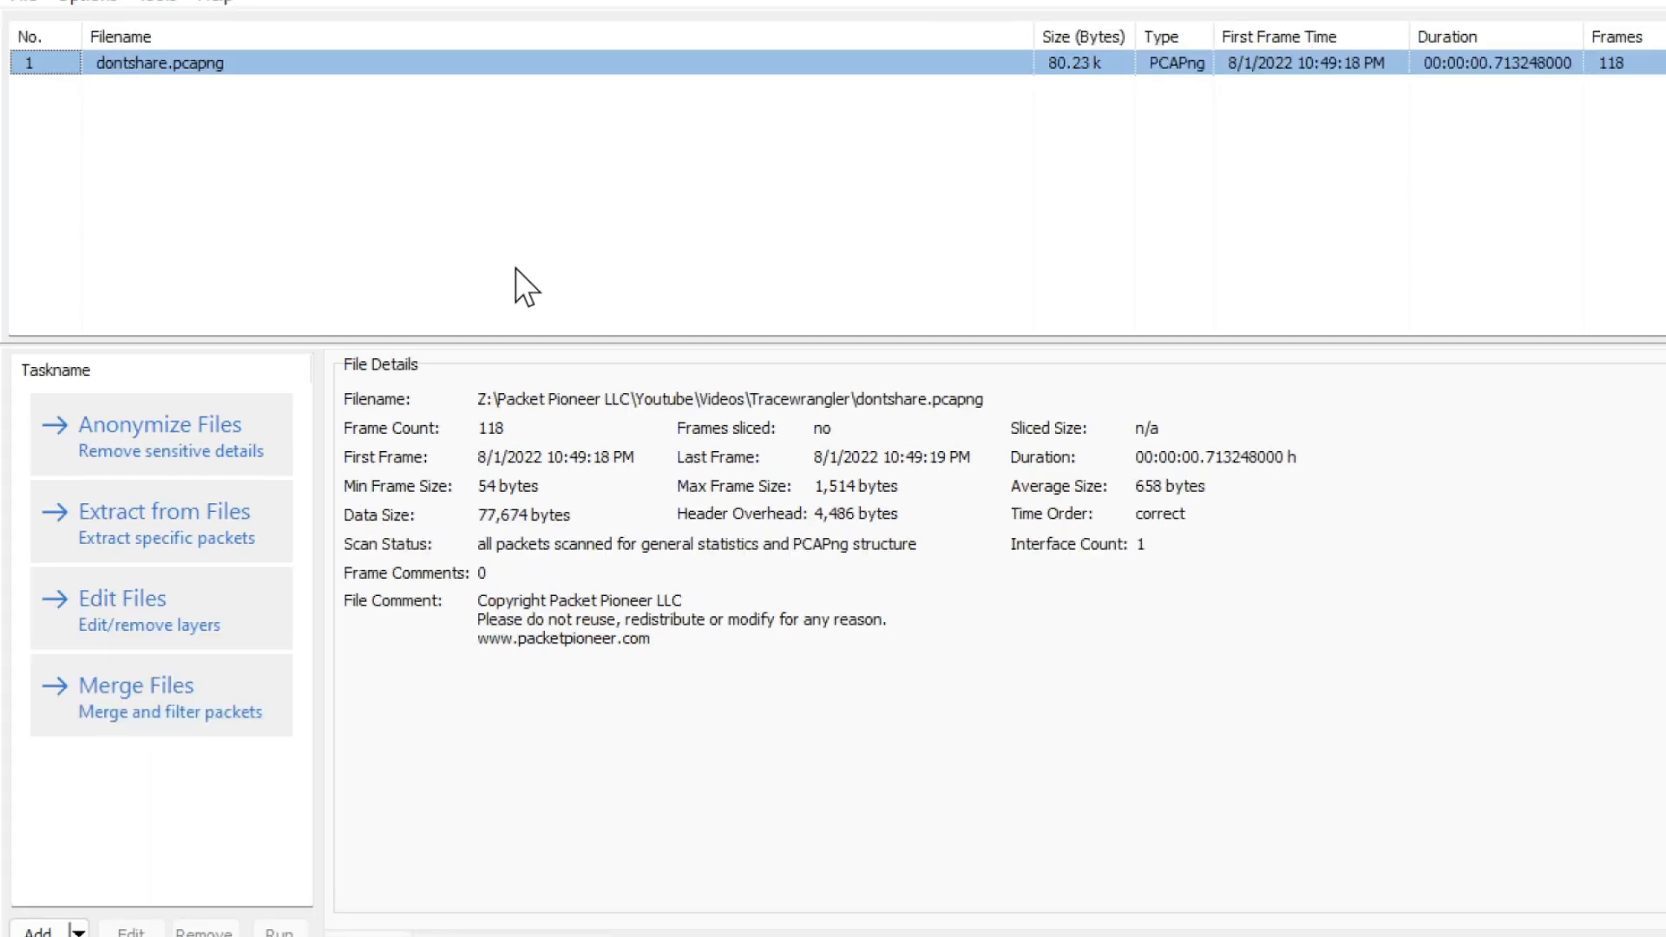
{"action": "left_click", "coordinate": [137, 424]}
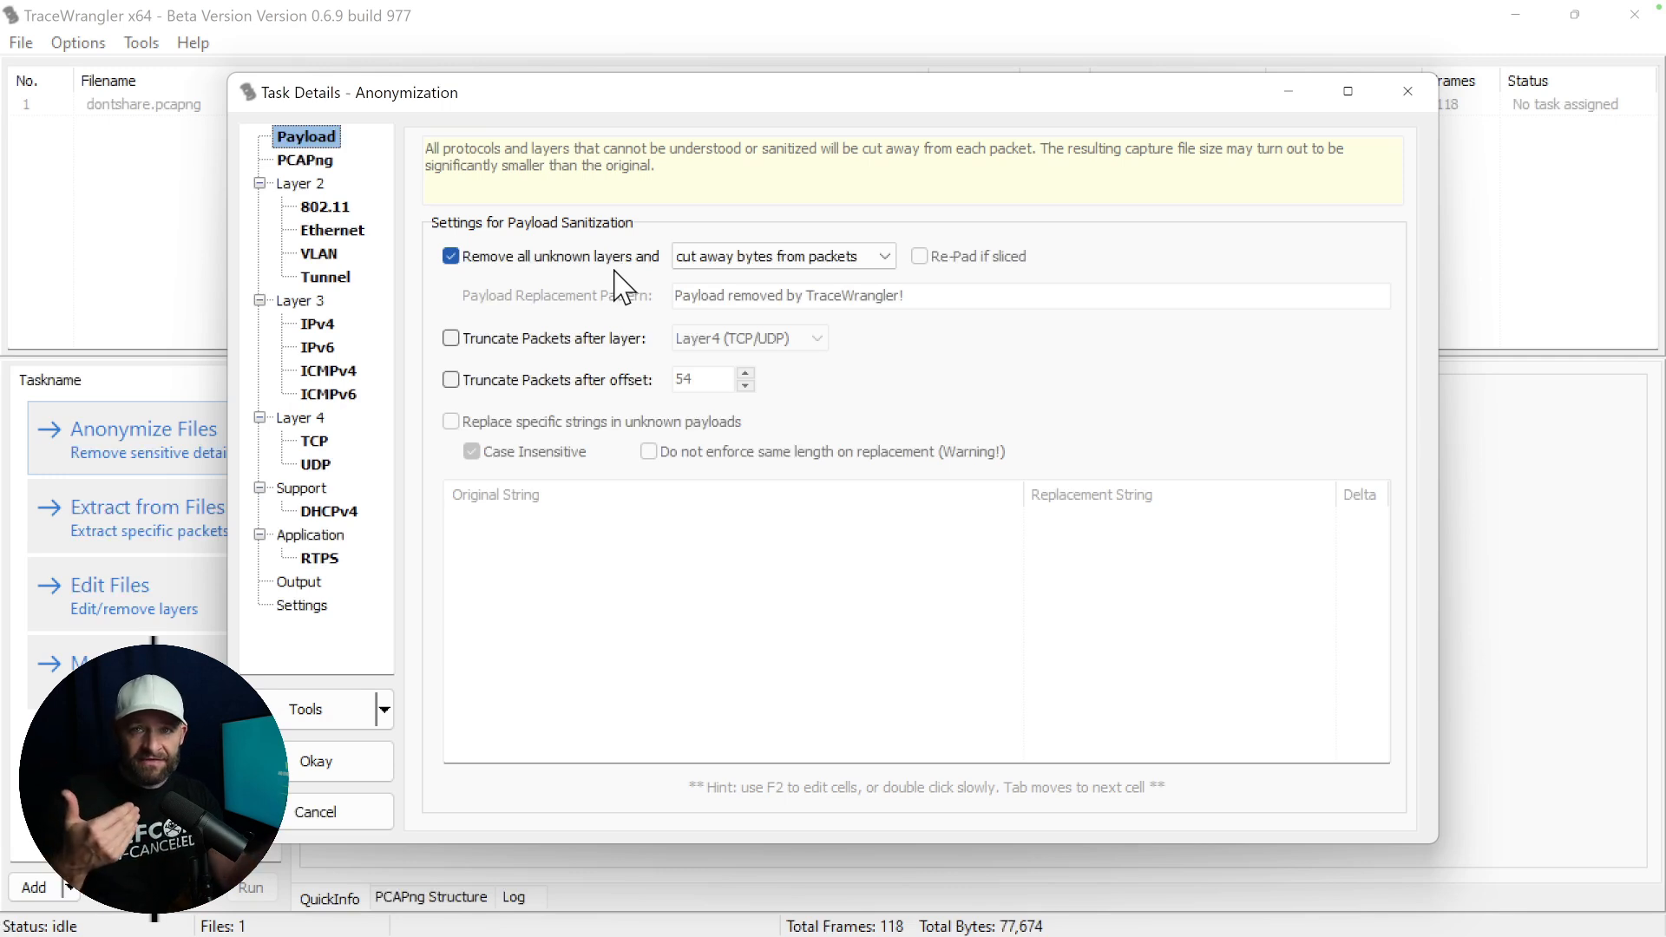
{"action": "left_click", "coordinate": [563, 340]}
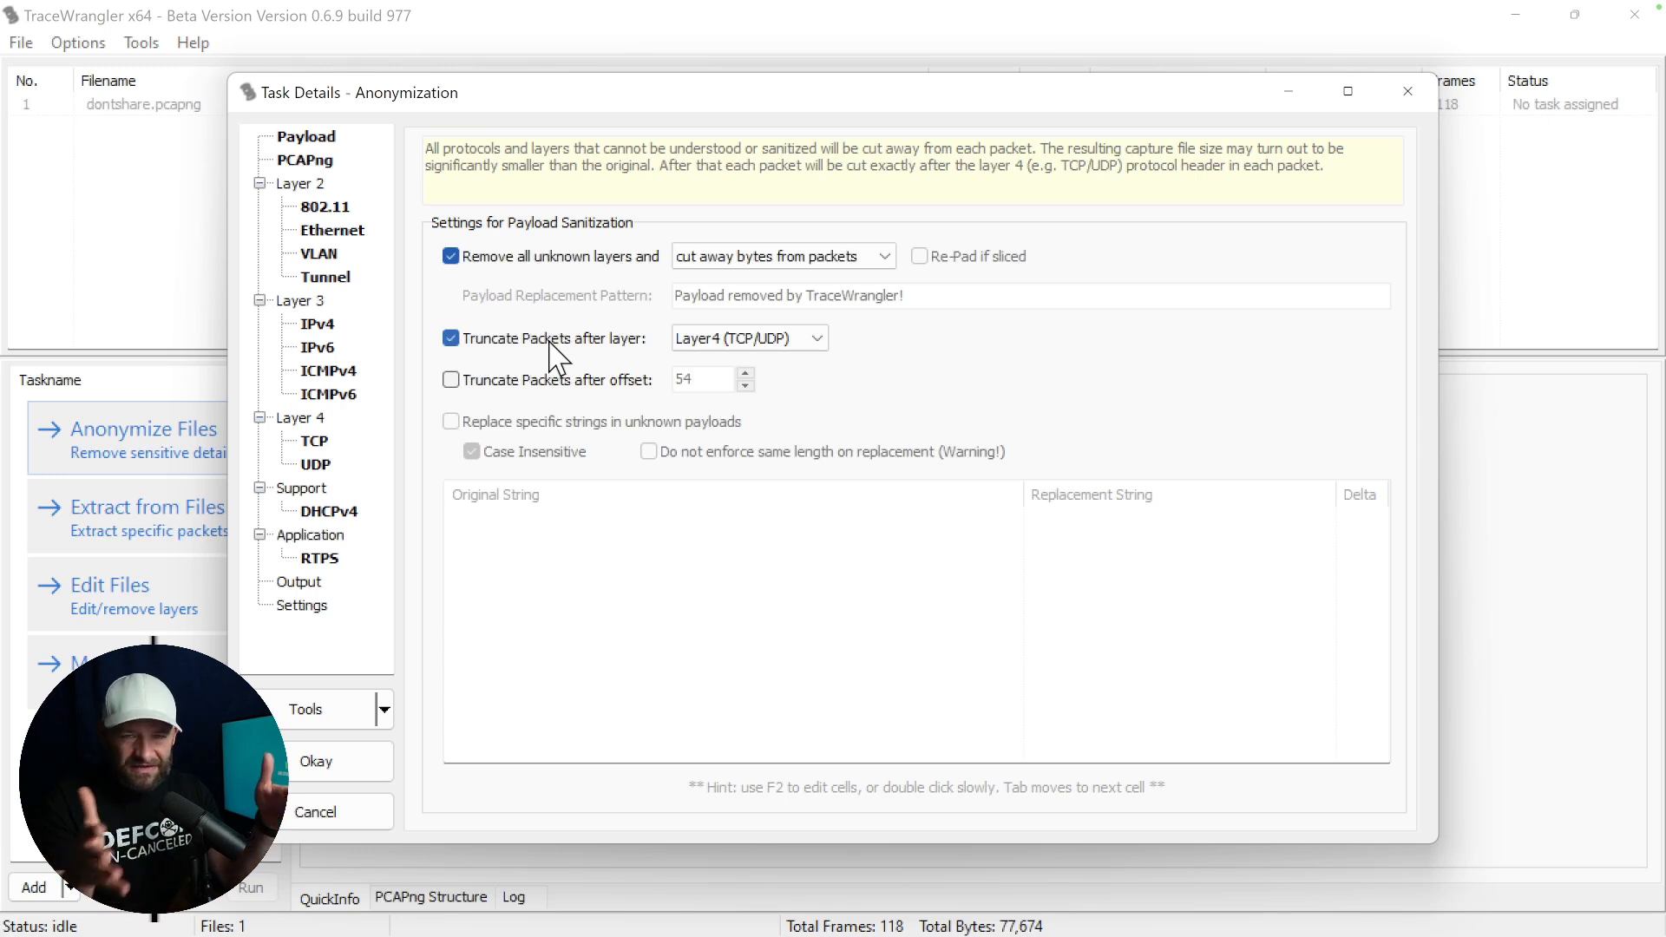
{"action": "left_click", "coordinate": [451, 380]}
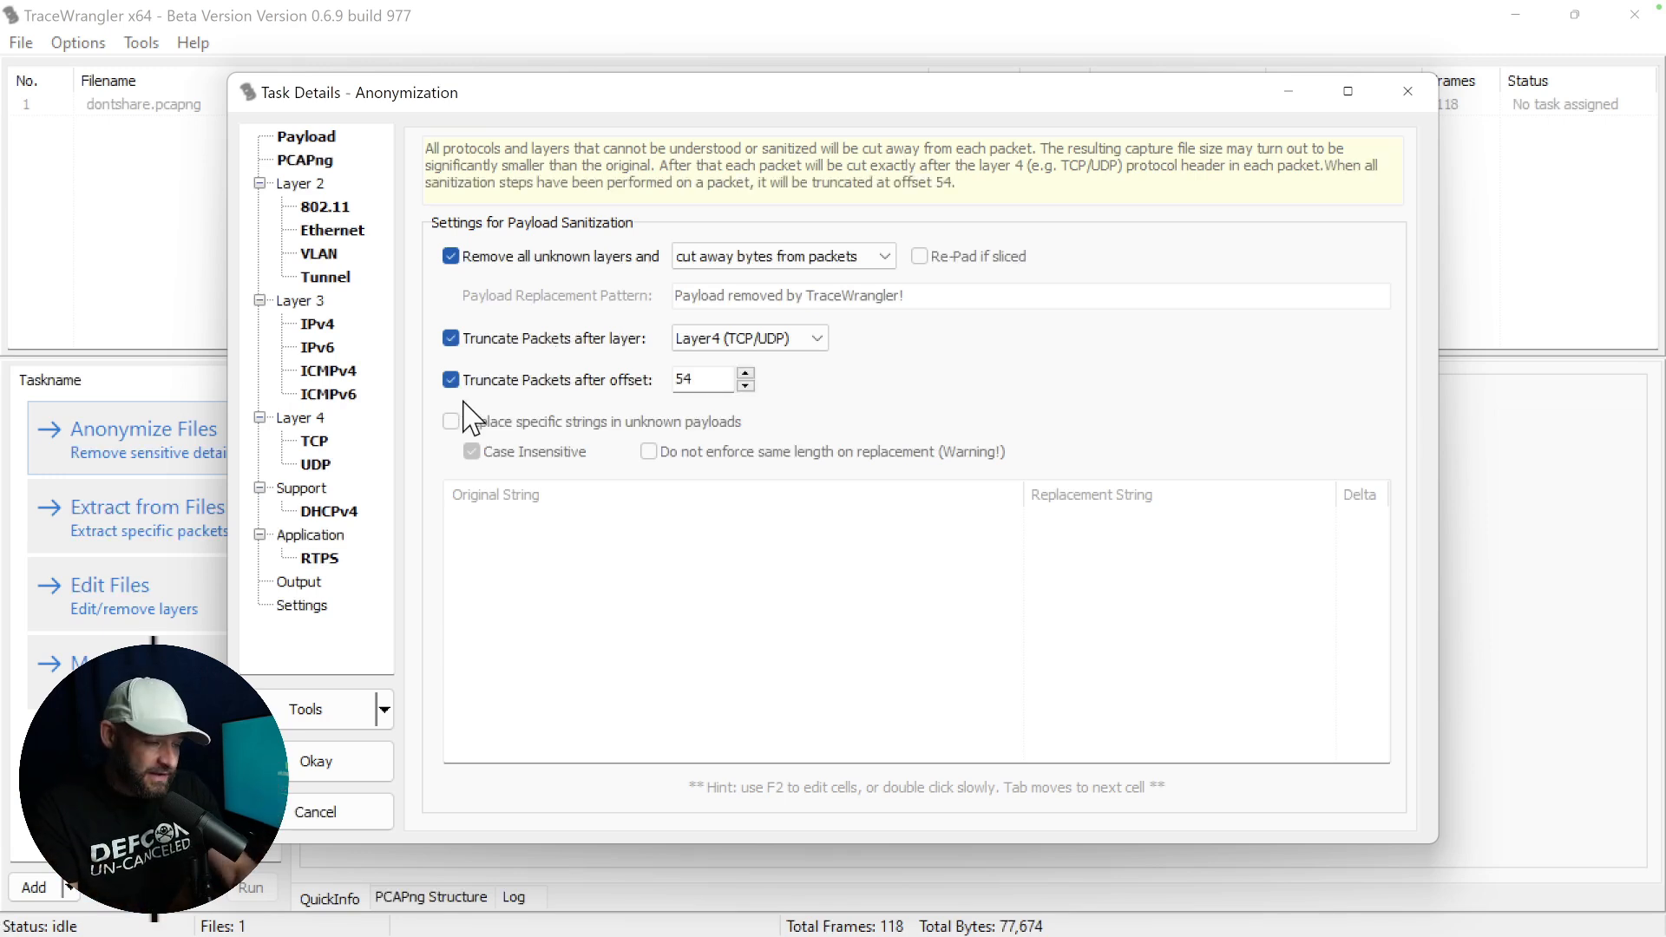
{"action": "left_click", "coordinate": [451, 339]}
{"action": "left_click", "coordinate": [452, 257]}
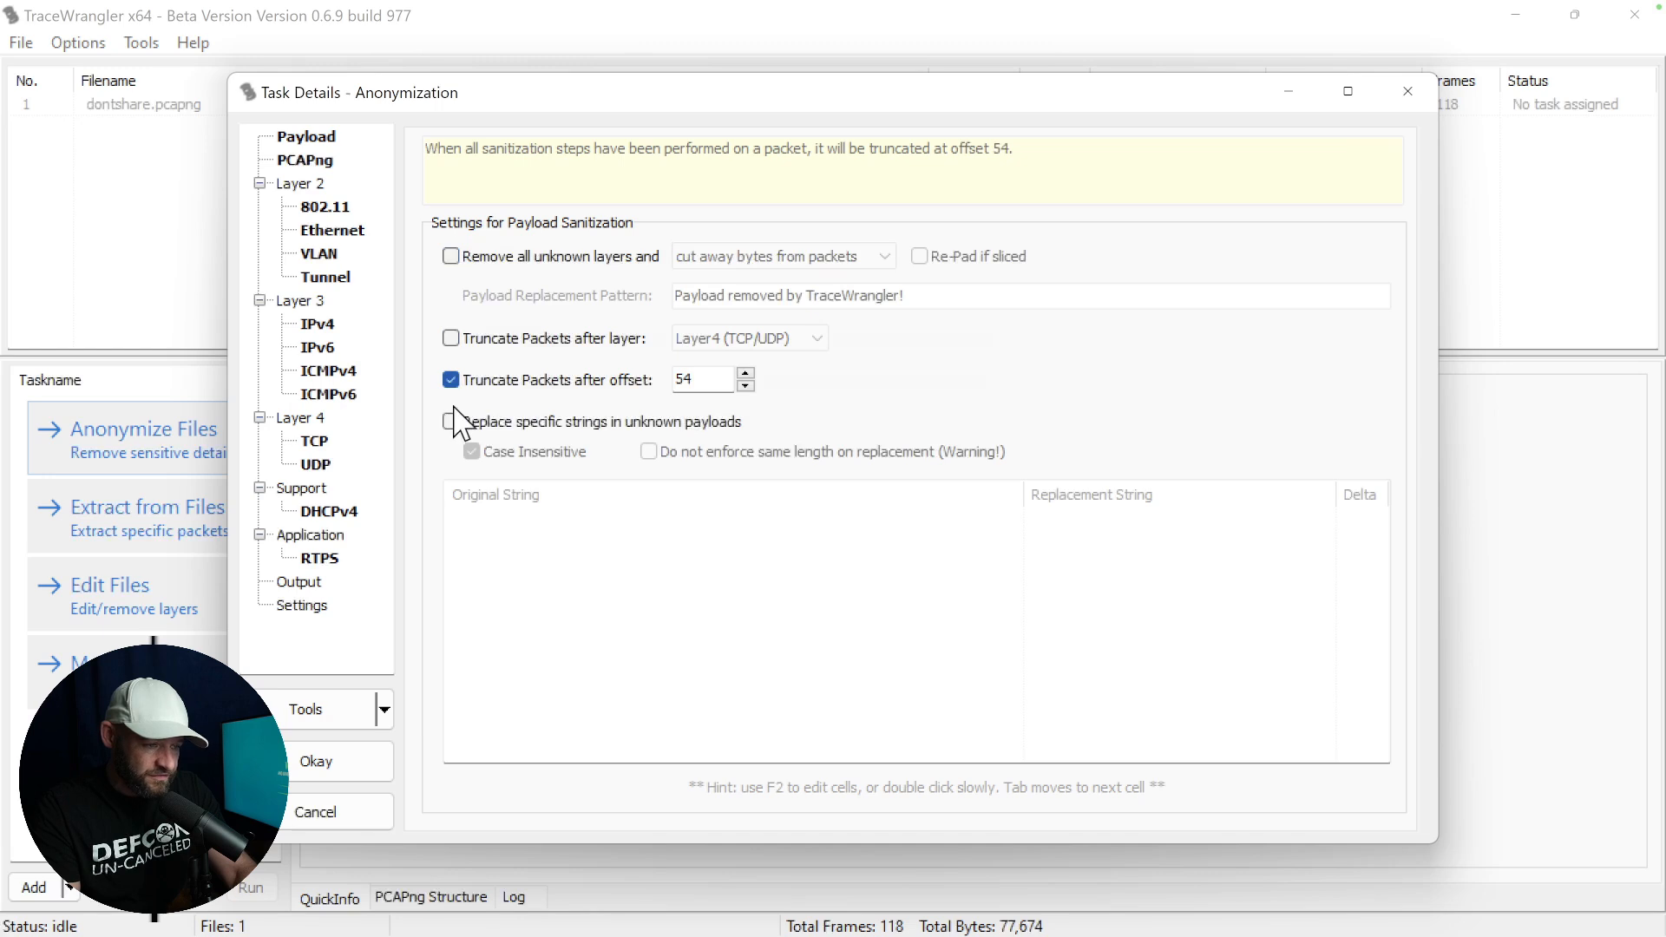
{"action": "left_click", "coordinate": [451, 257]}
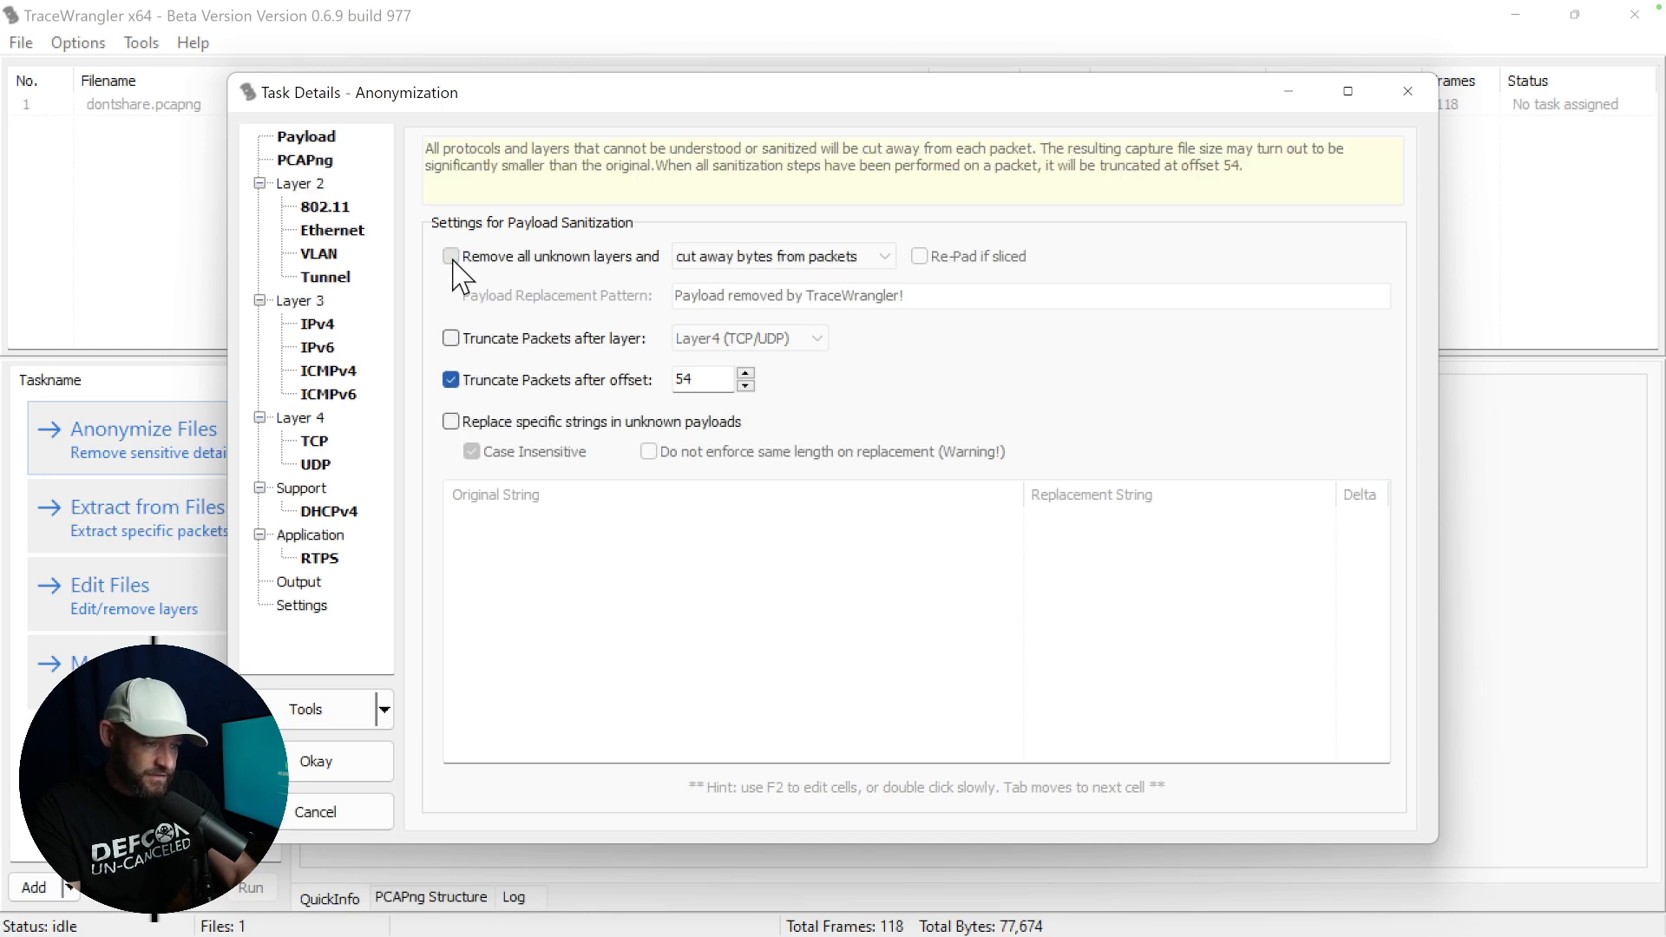
{"action": "left_click", "coordinate": [451, 338]}
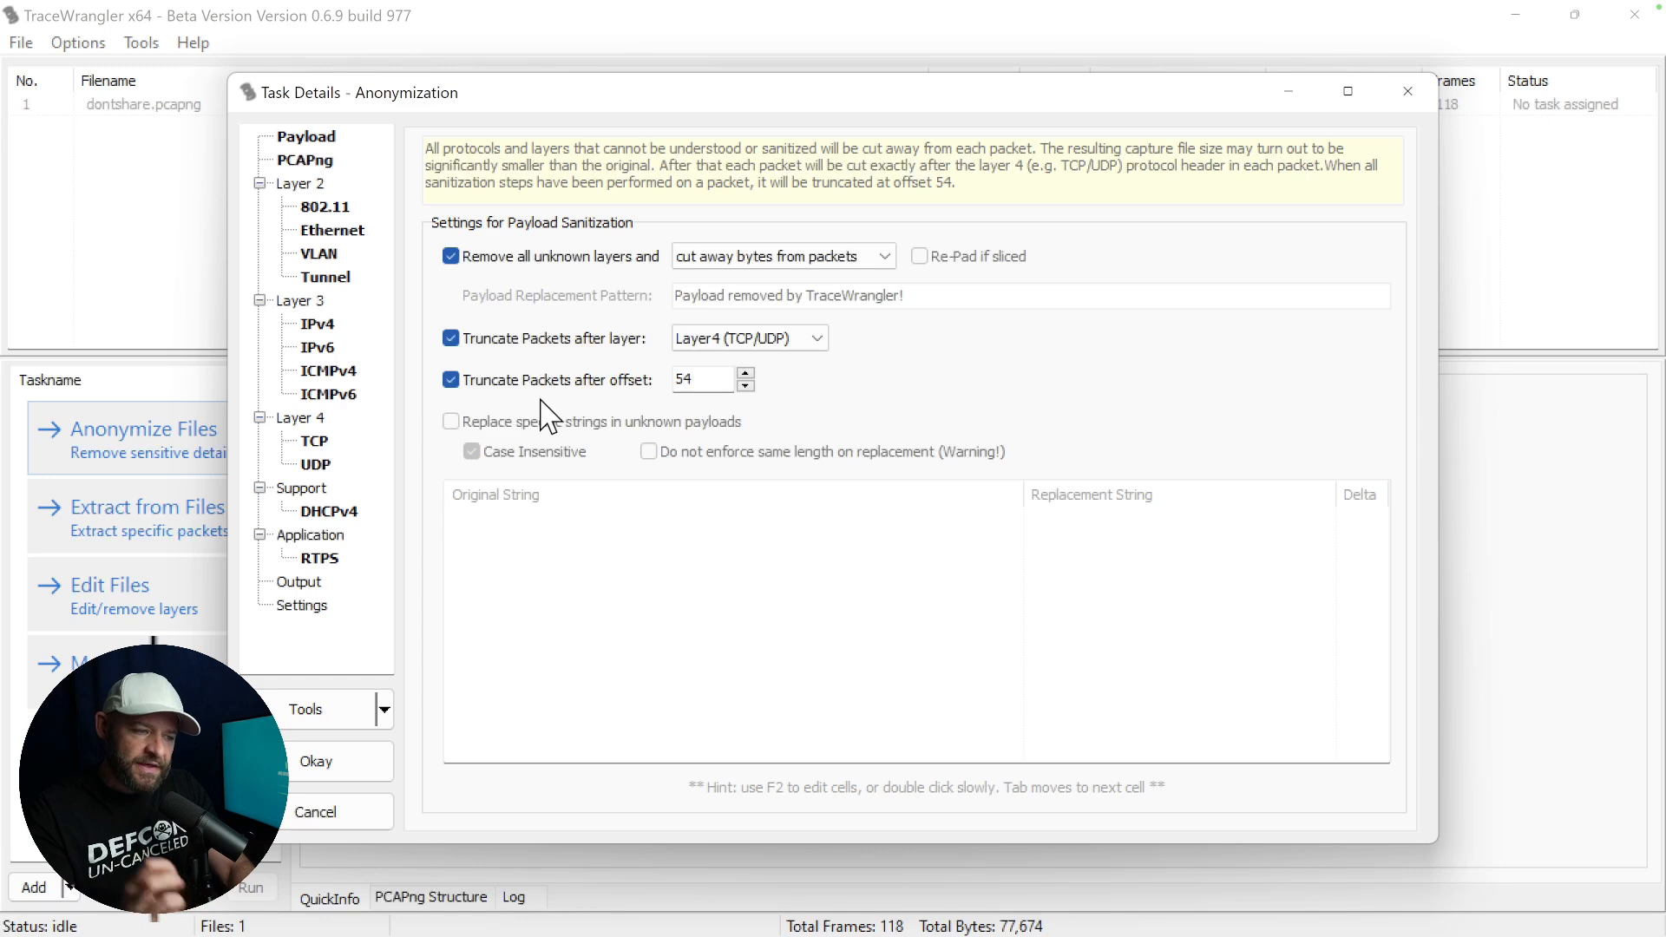
{"action": "left_click", "coordinate": [450, 379]}
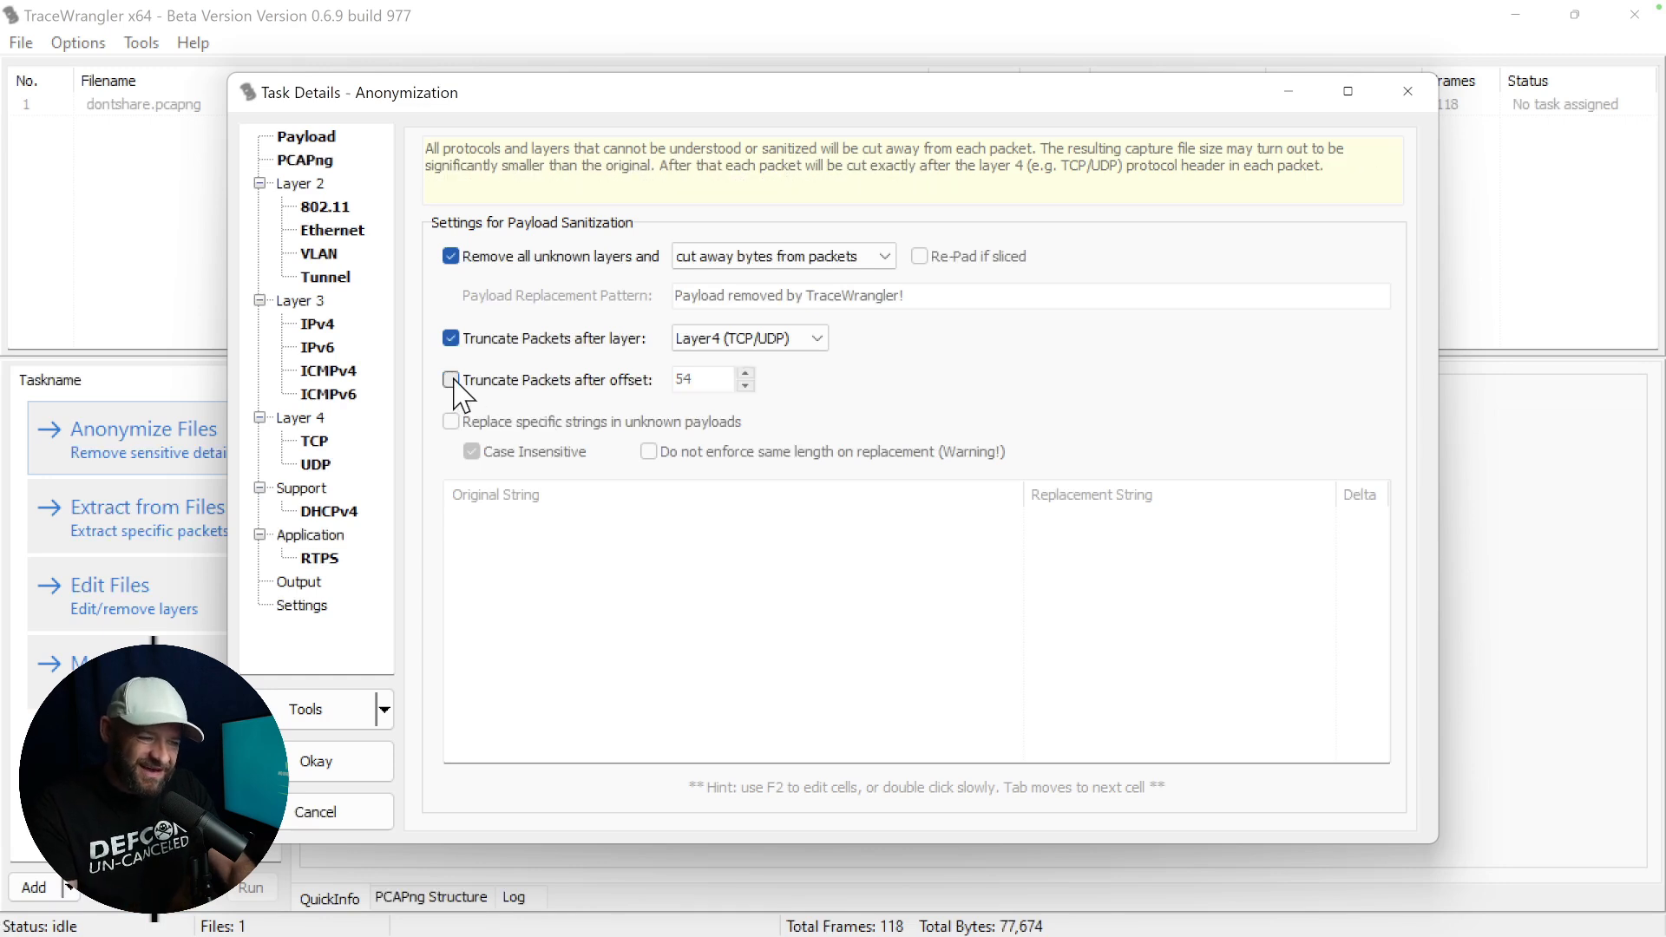
Turn off the removal of unknown layers in the payload settings and set the PCAPng action to Passthrough.
{"action": "left_click", "coordinate": [451, 257]}
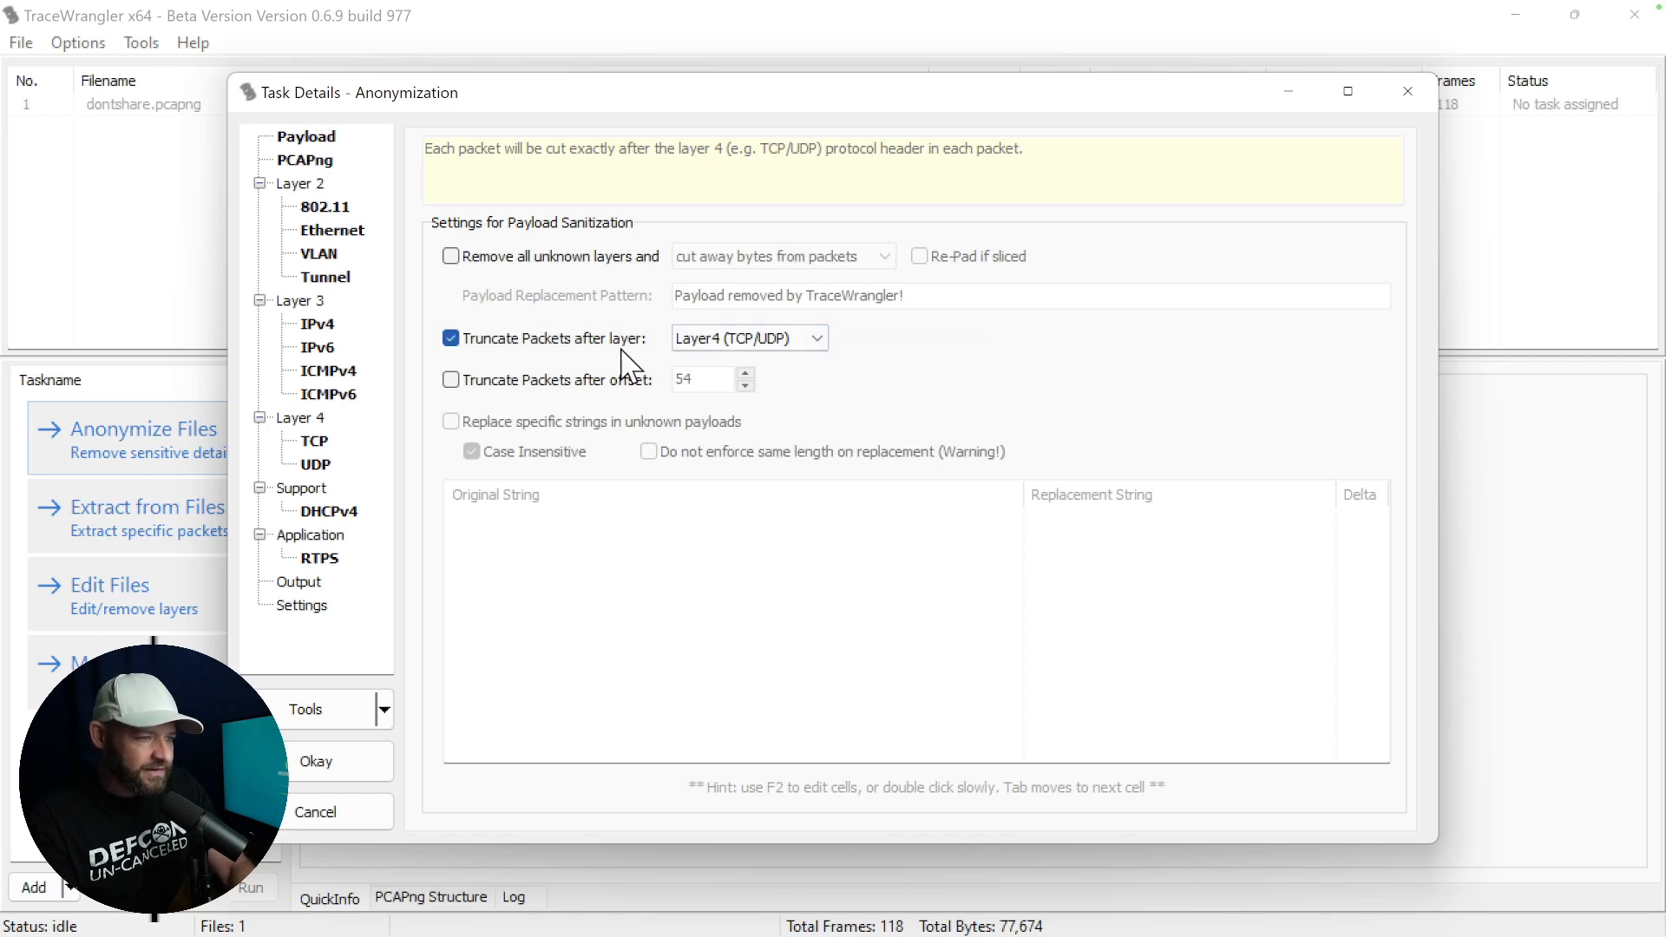
{"action": "left_click", "coordinate": [311, 161]}
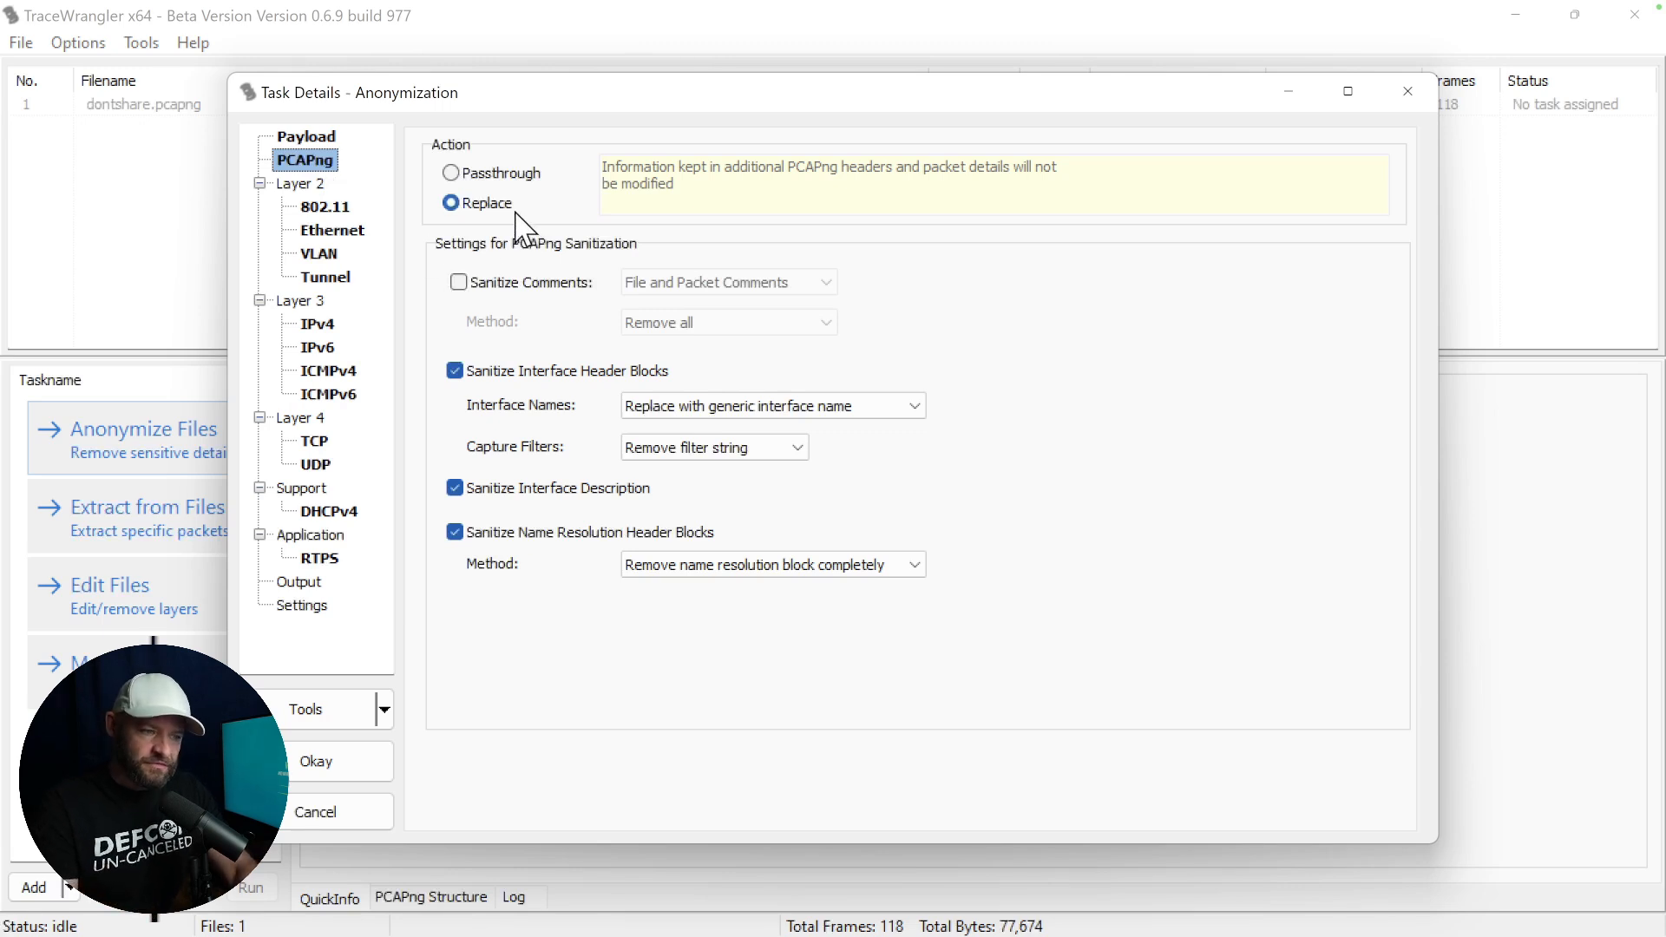
{"action": "left_click", "coordinate": [459, 283]}
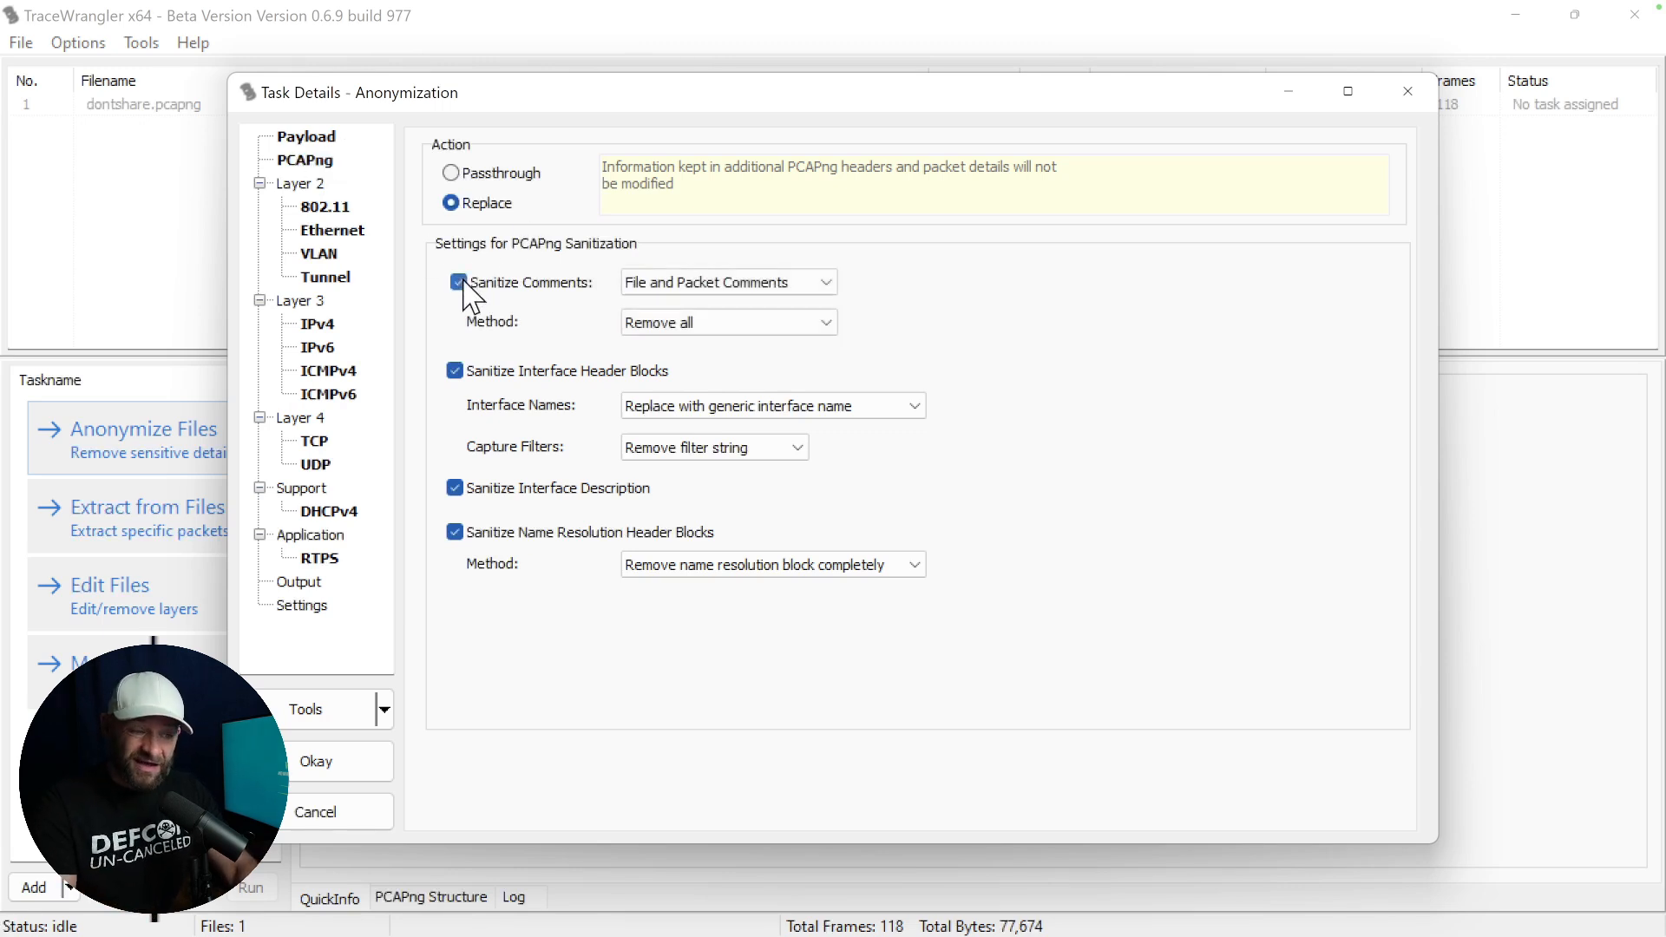
{"action": "left_click", "coordinate": [460, 282]}
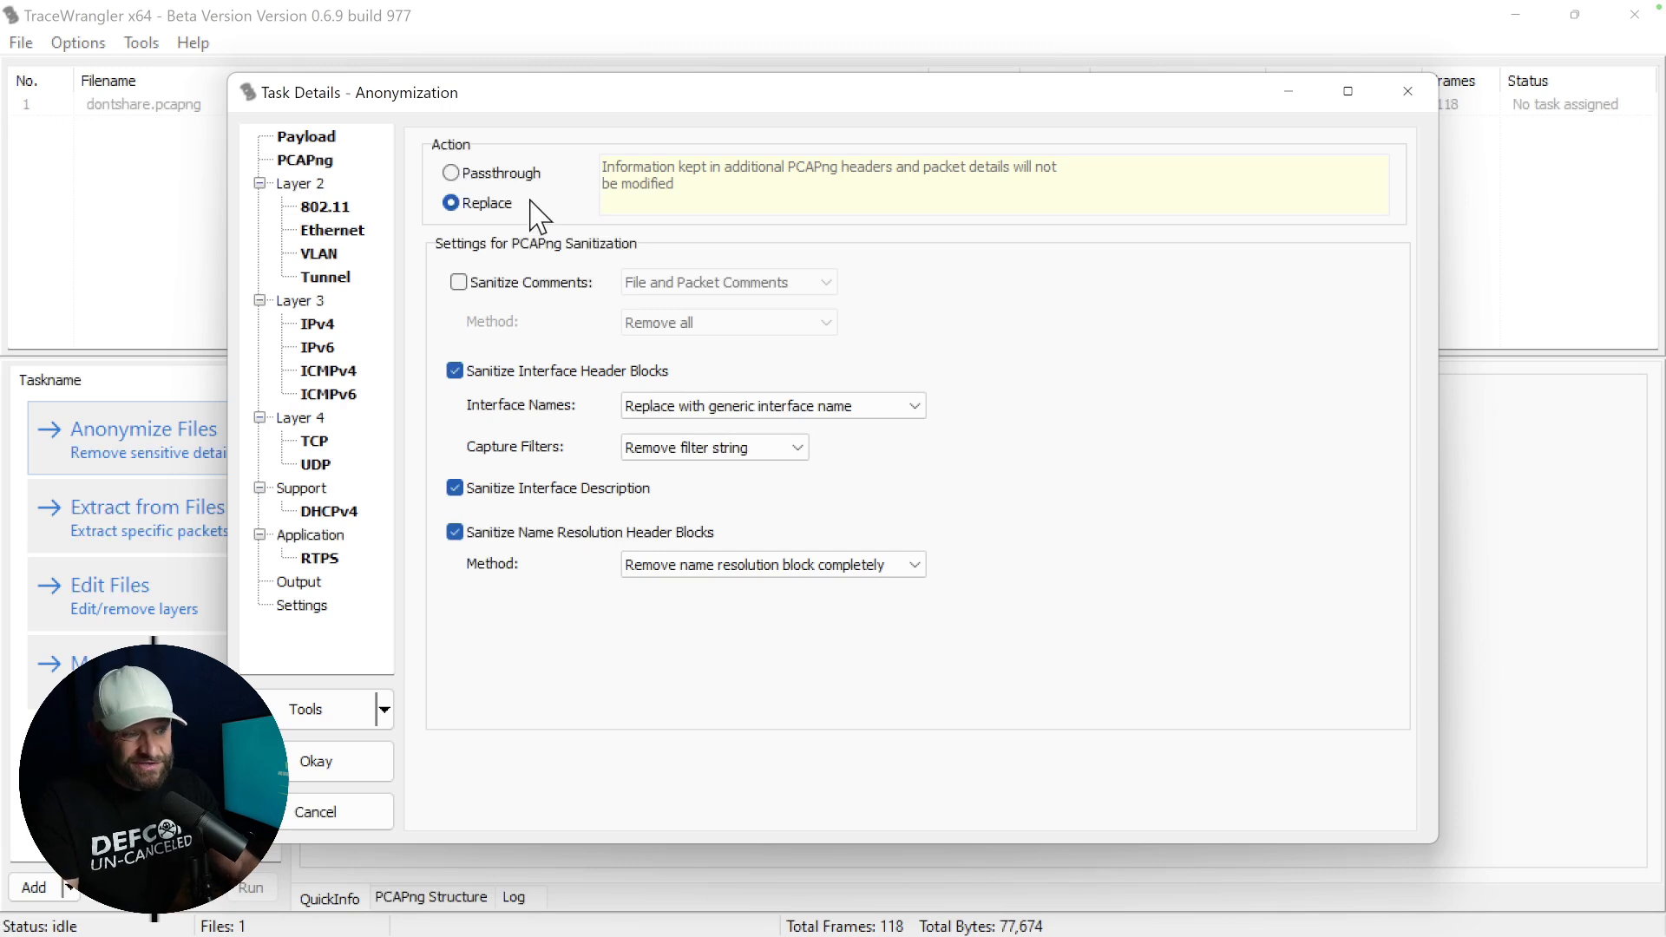
{"action": "left_click", "coordinate": [508, 176]}
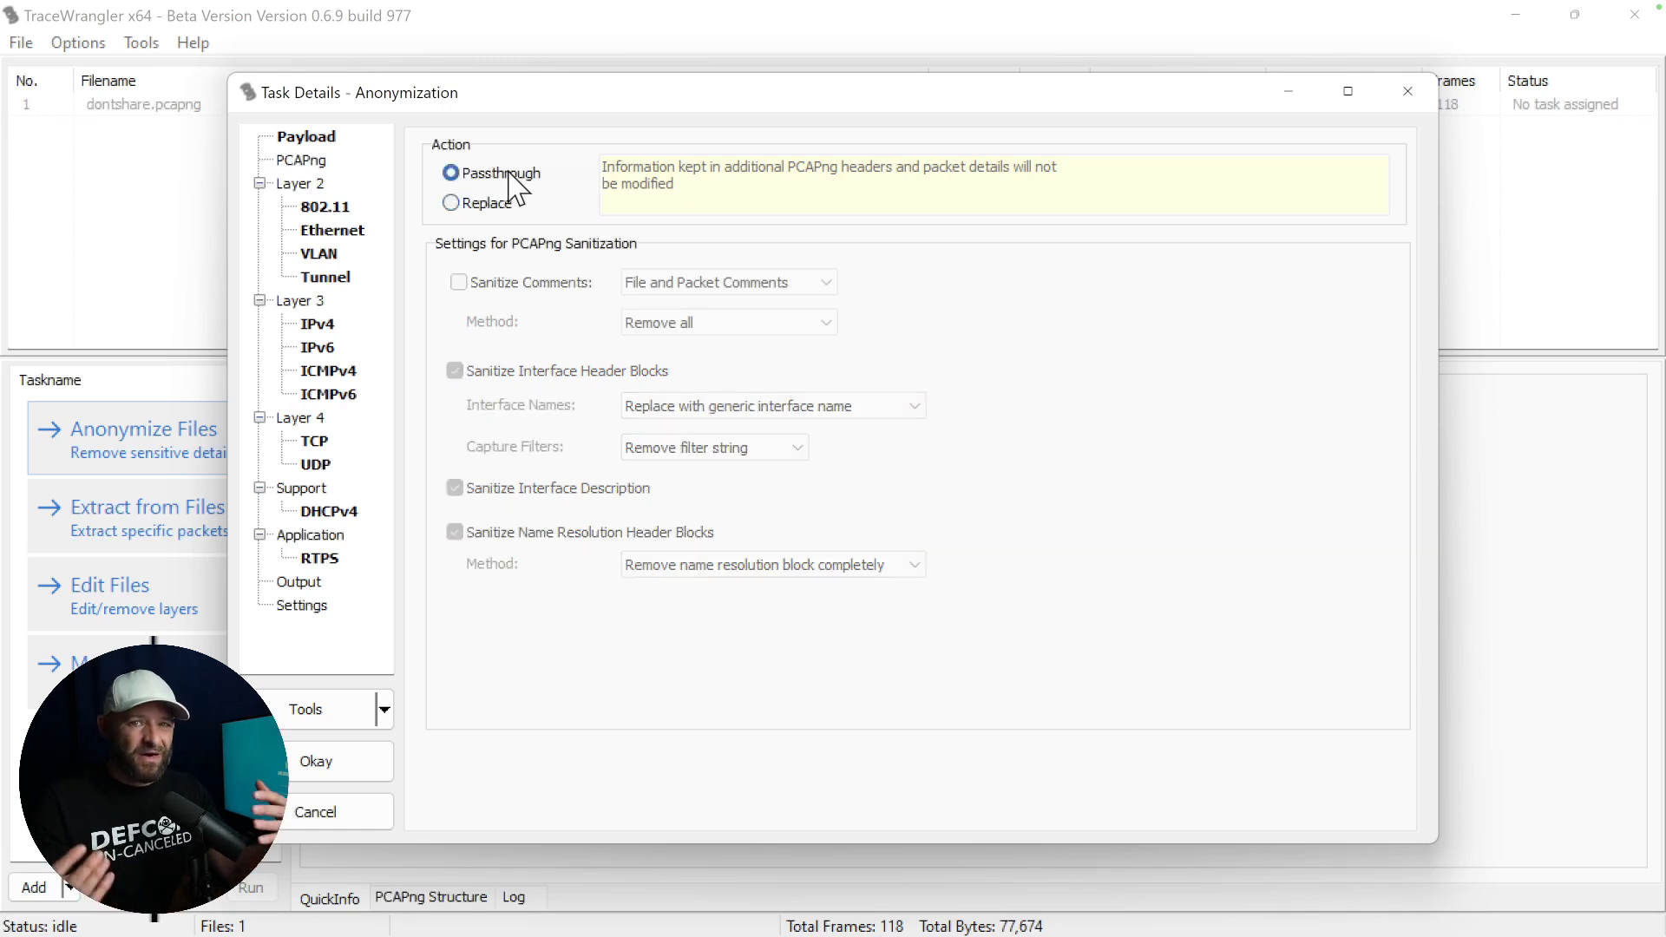
Enable replacing MAC addresses by list in the Ethernet settings of the anonymization task.
{"action": "left_click", "coordinate": [335, 228]}
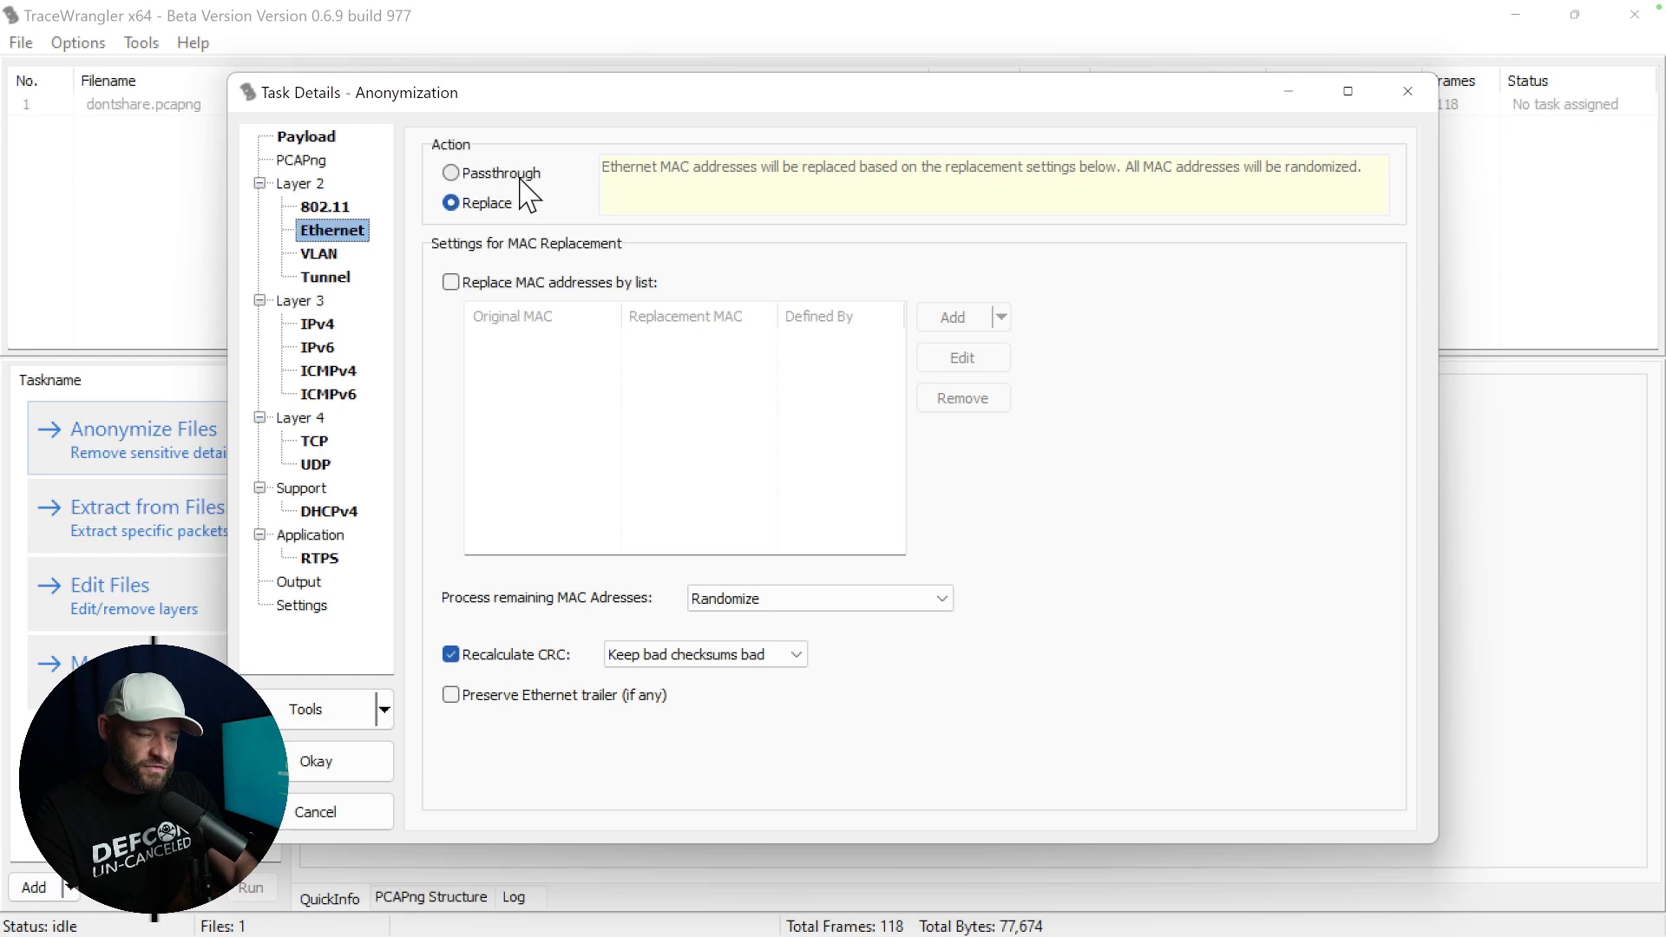
{"action": "left_click", "coordinate": [451, 283]}
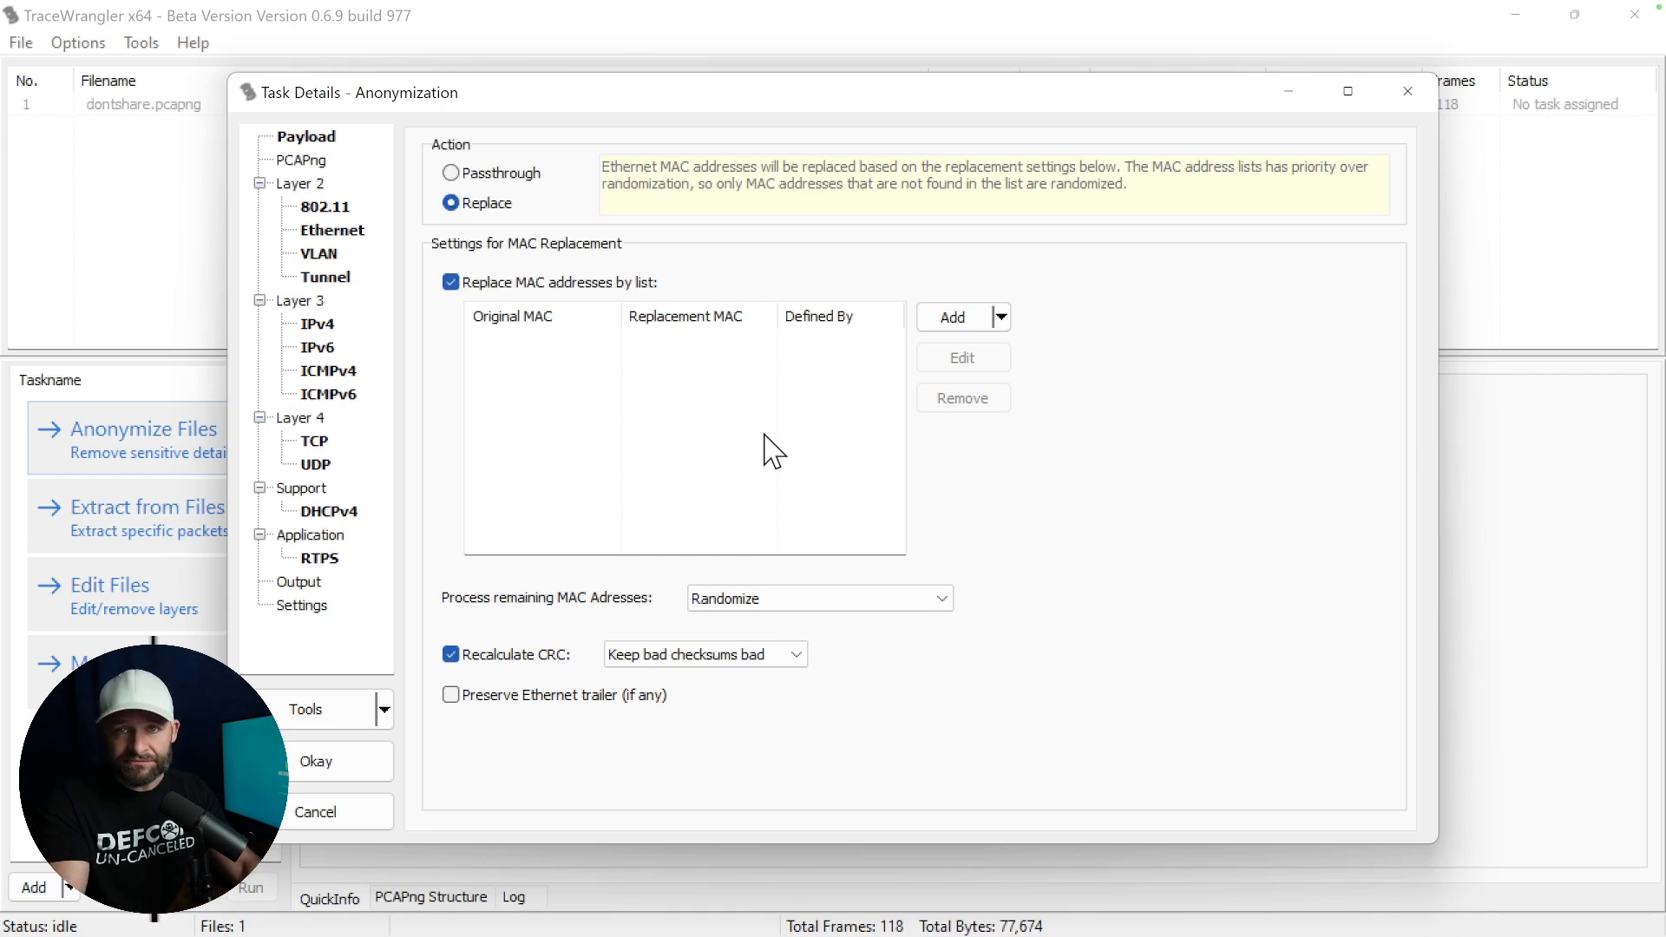
Review the IPv4 replacement list and checksum options, then the task's TCP, output and general settings.
{"action": "left_click", "coordinate": [317, 325]}
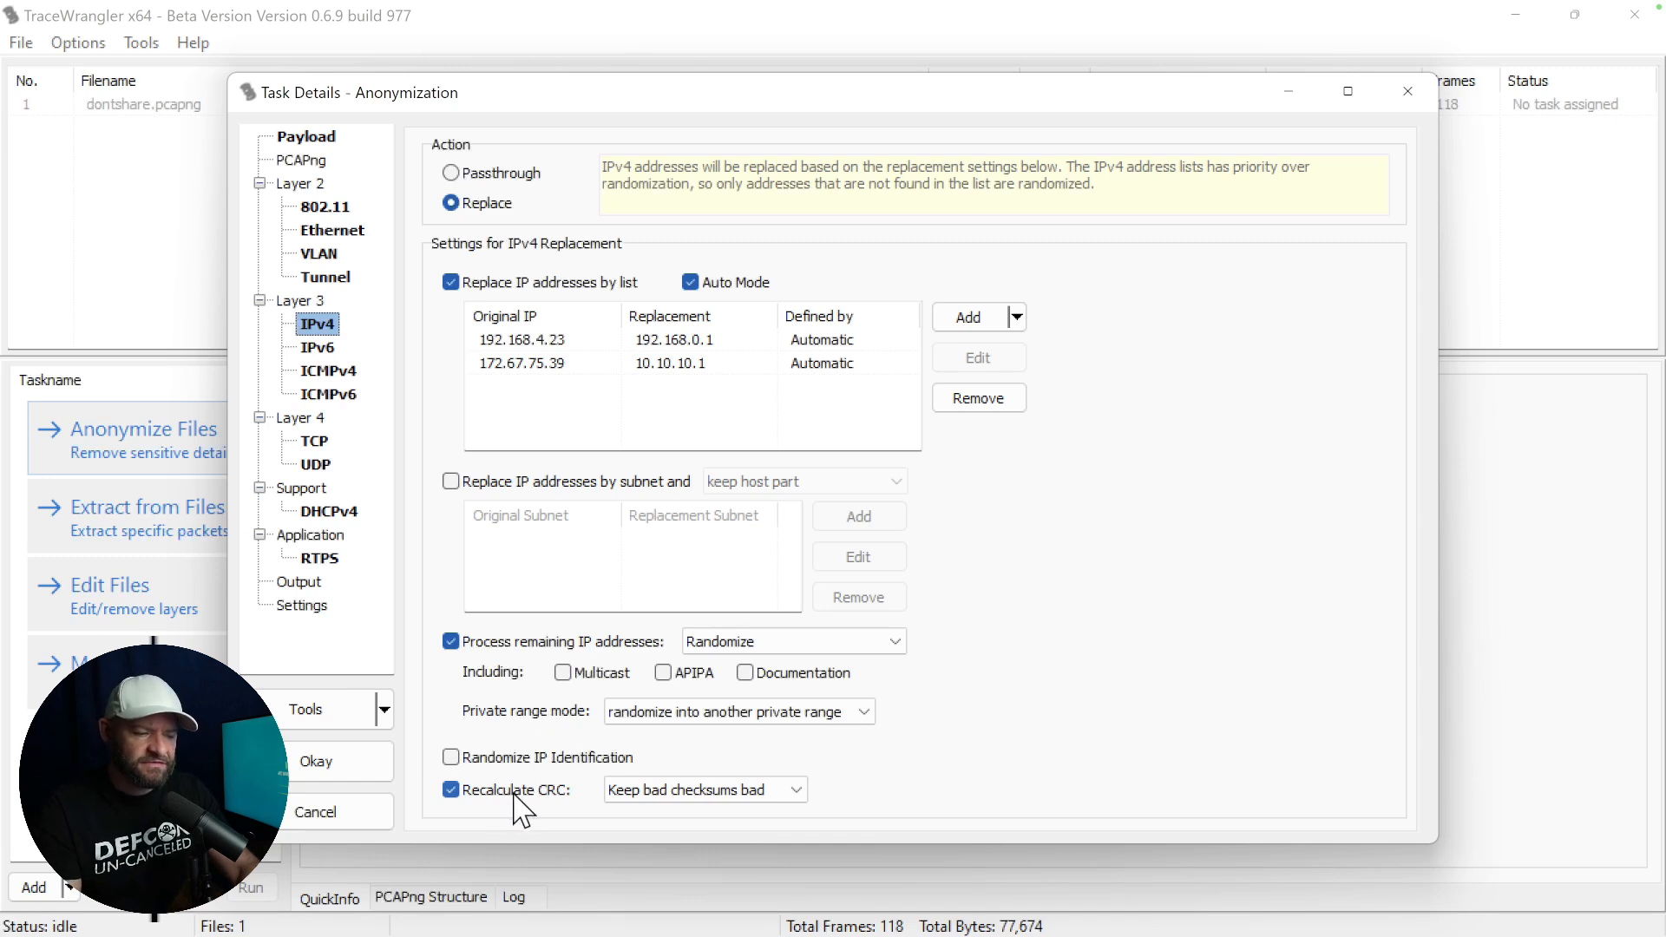
{"action": "left_click", "coordinate": [681, 788]}
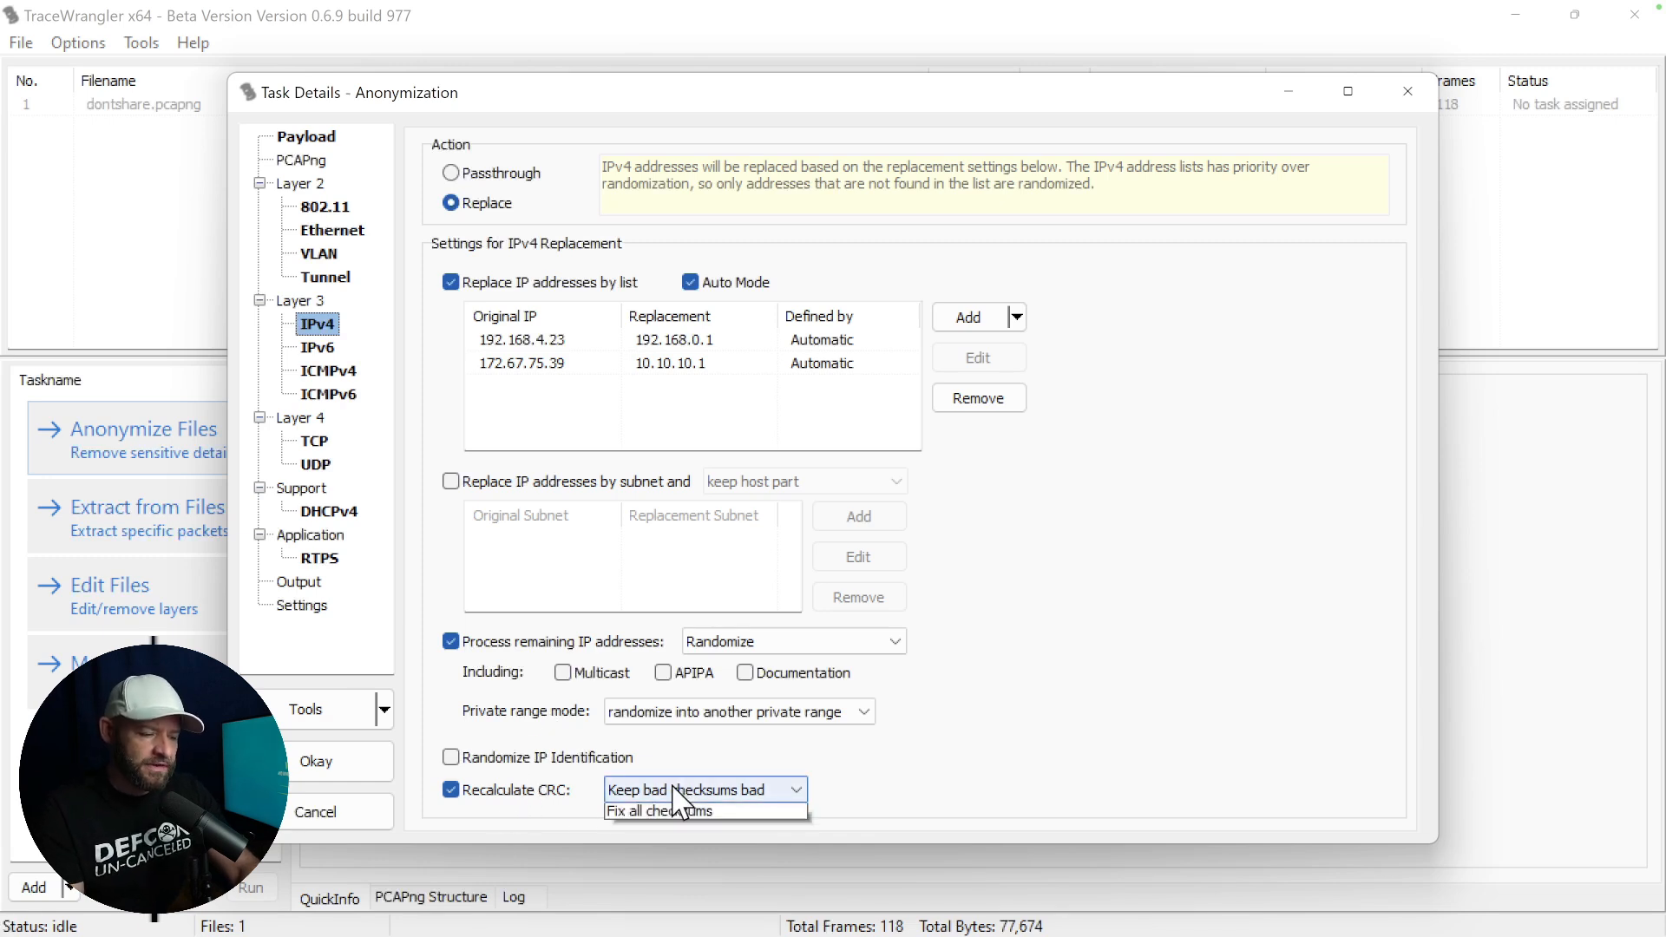
{"action": "left_click", "coordinate": [677, 790]}
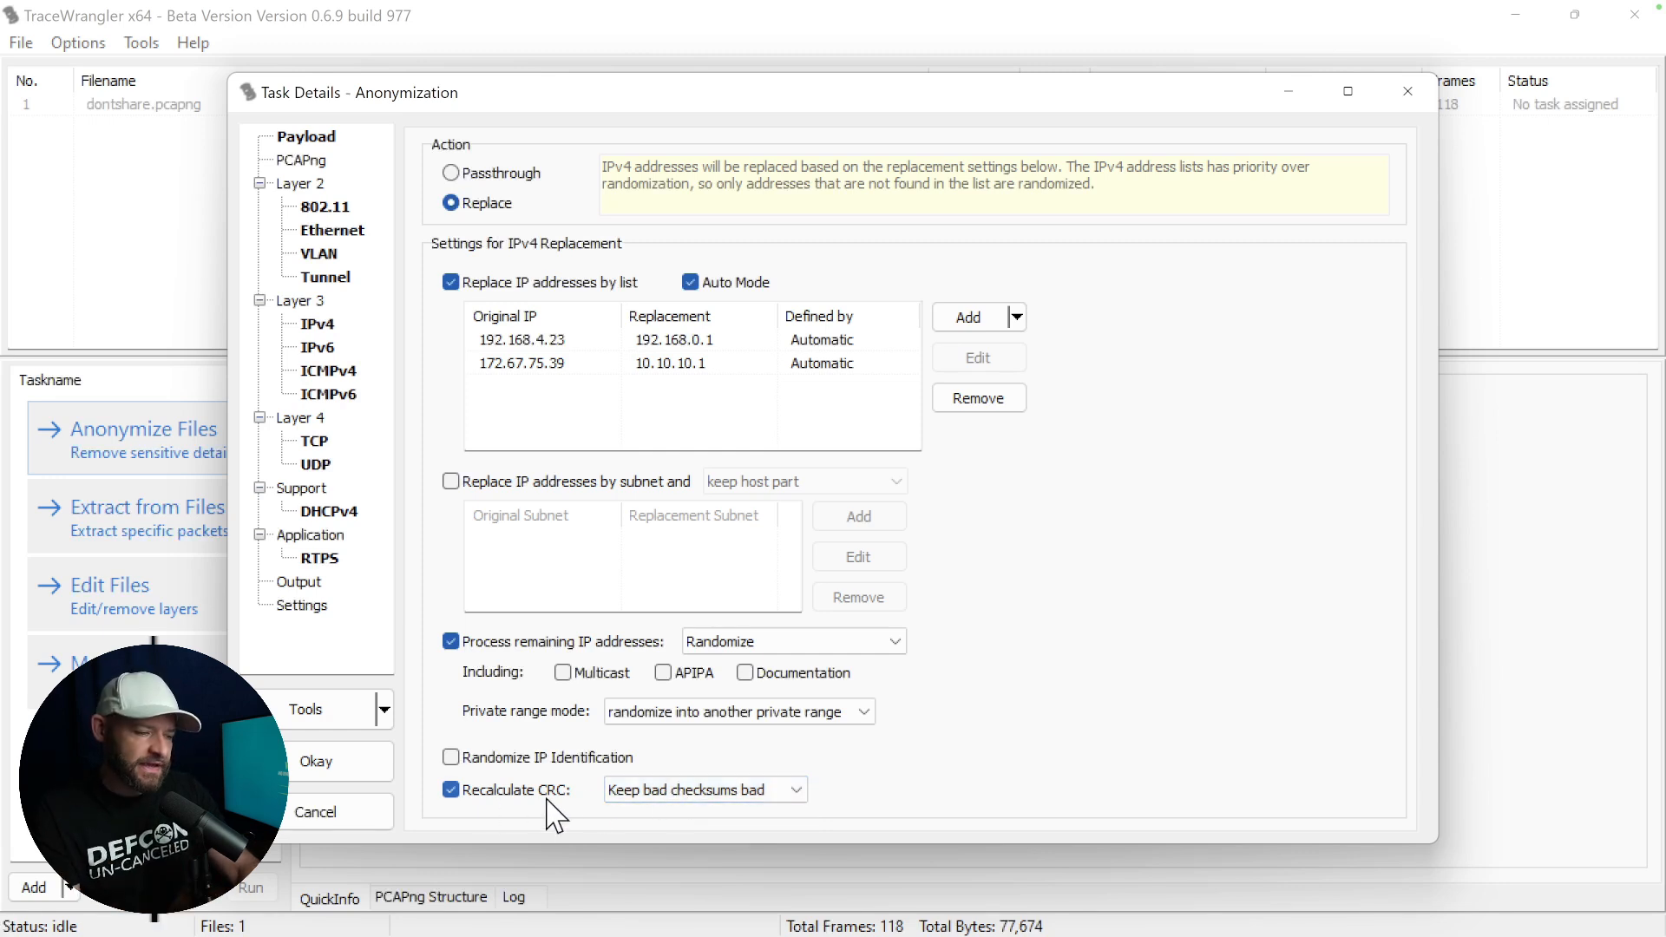
{"action": "left_click", "coordinate": [314, 441]}
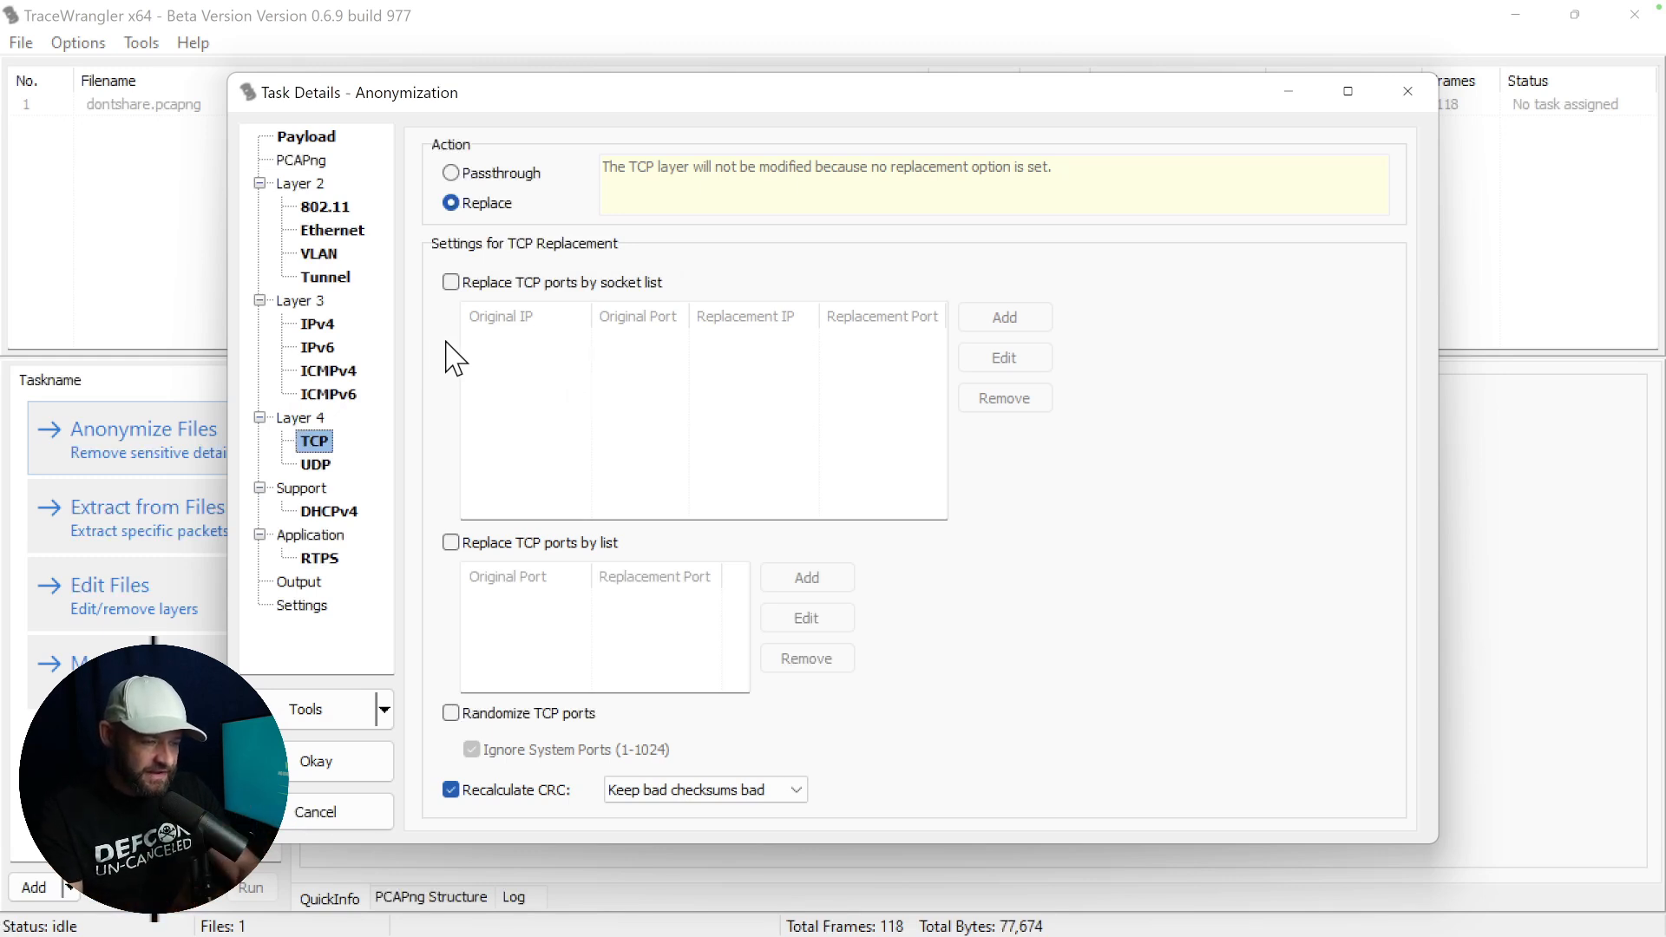
{"action": "left_click", "coordinate": [311, 590]}
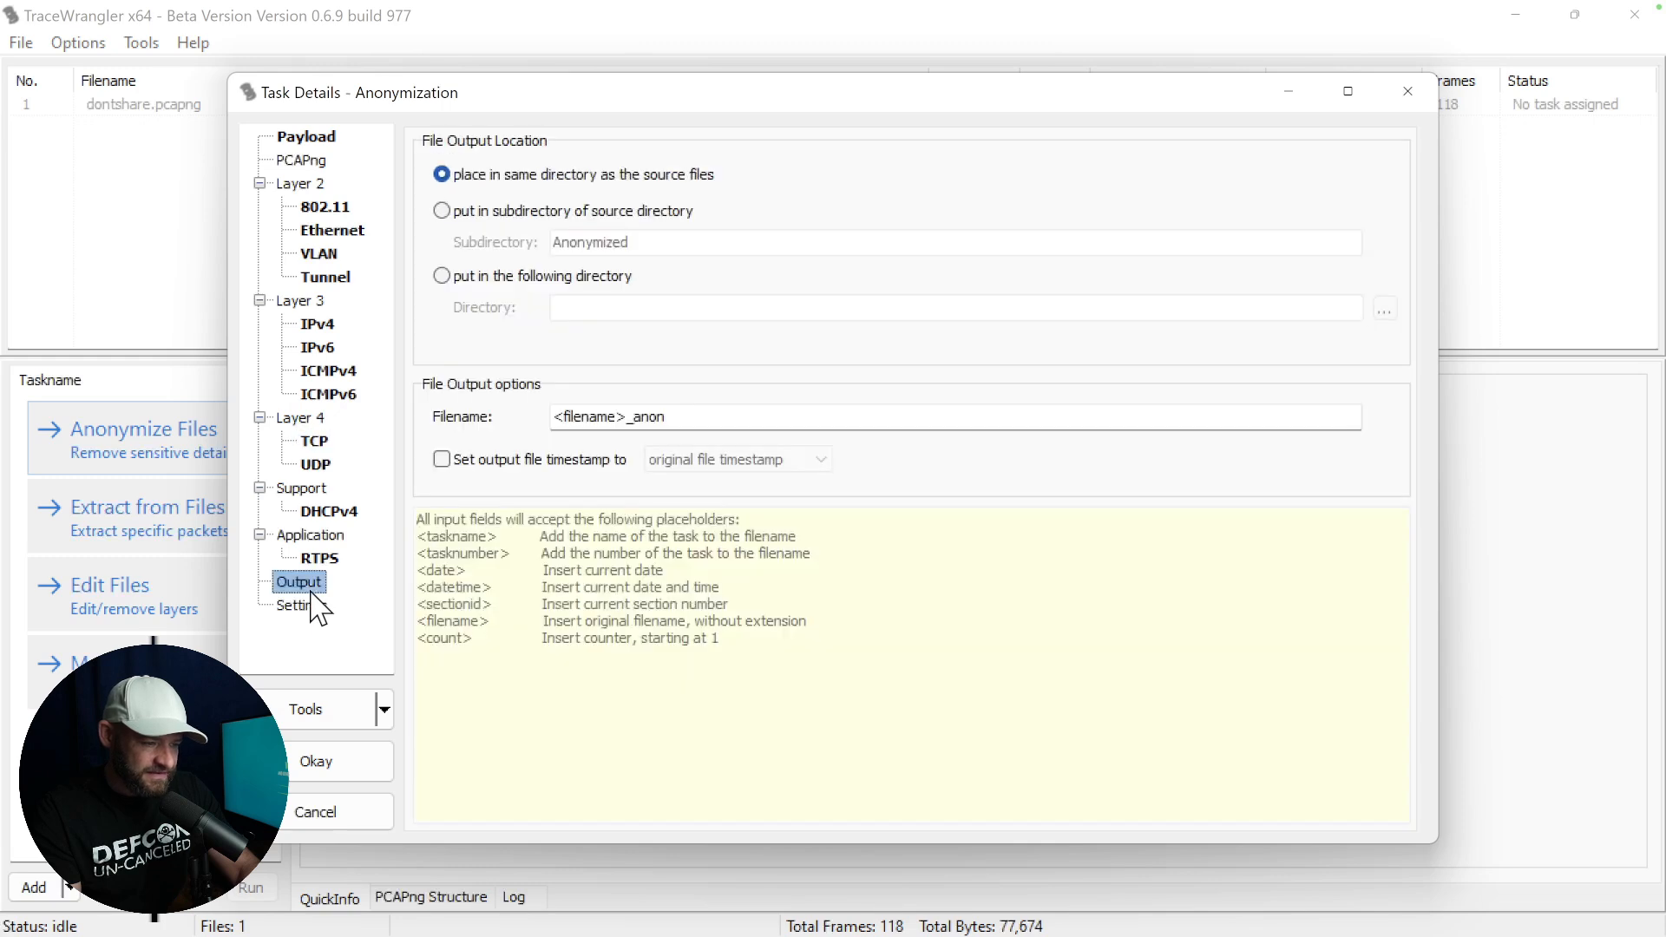
{"action": "left_click", "coordinate": [318, 606]}
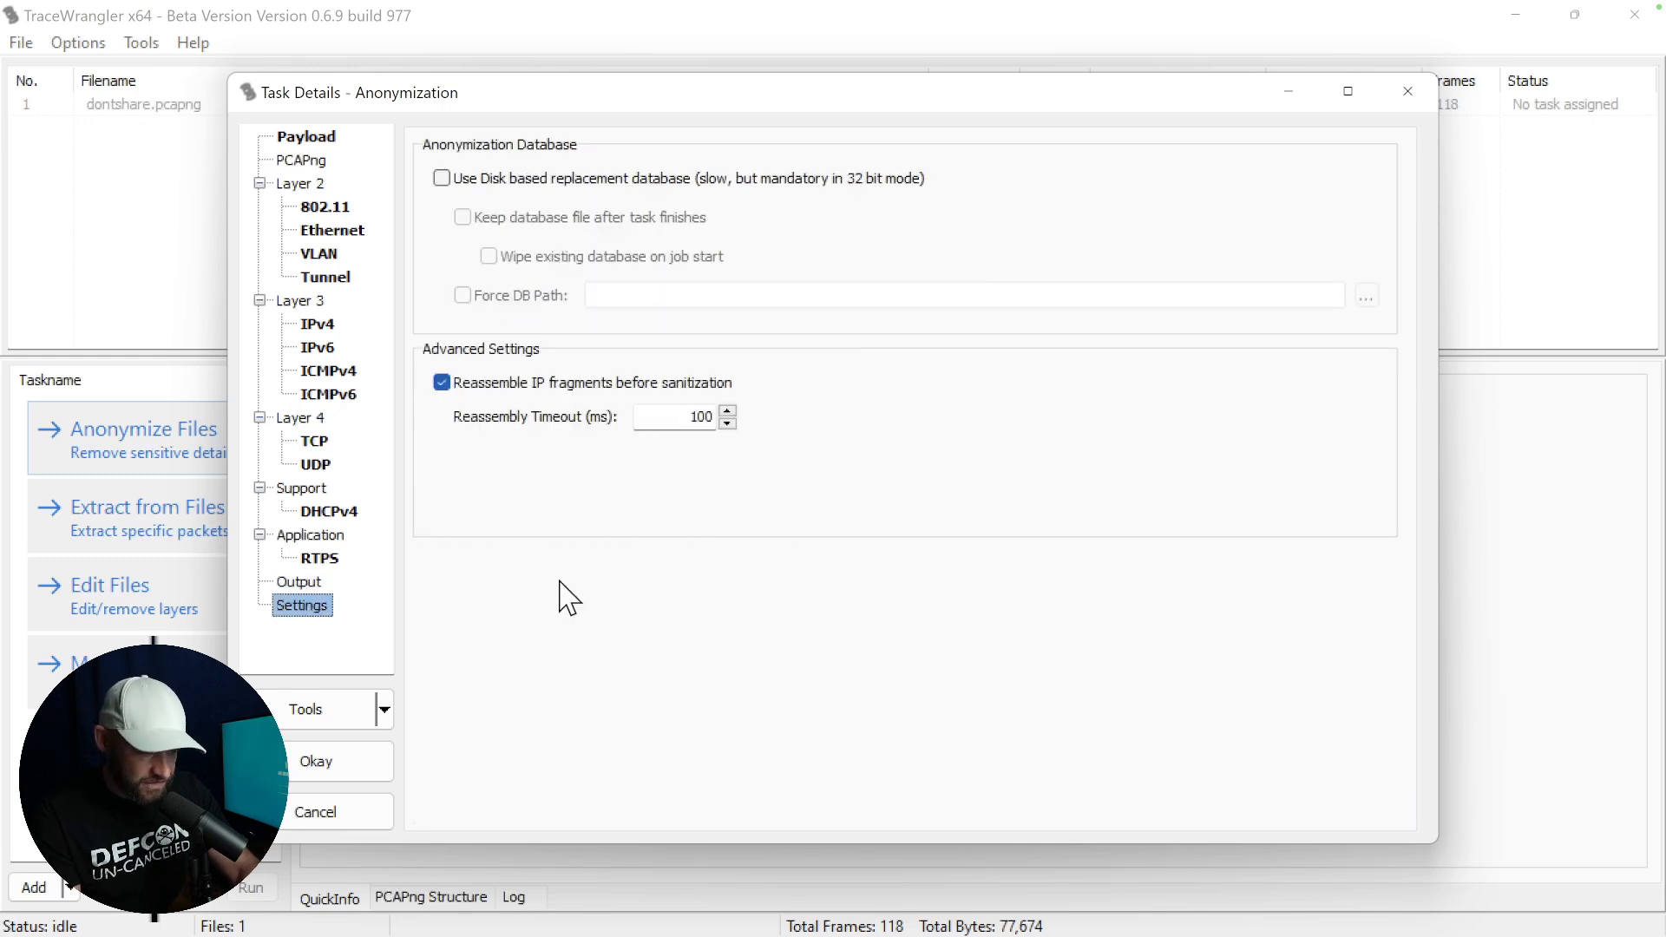
Accept the anonymization settings and run the Anonymize Files task on dontshare.pcapng.
{"action": "left_click", "coordinate": [347, 772]}
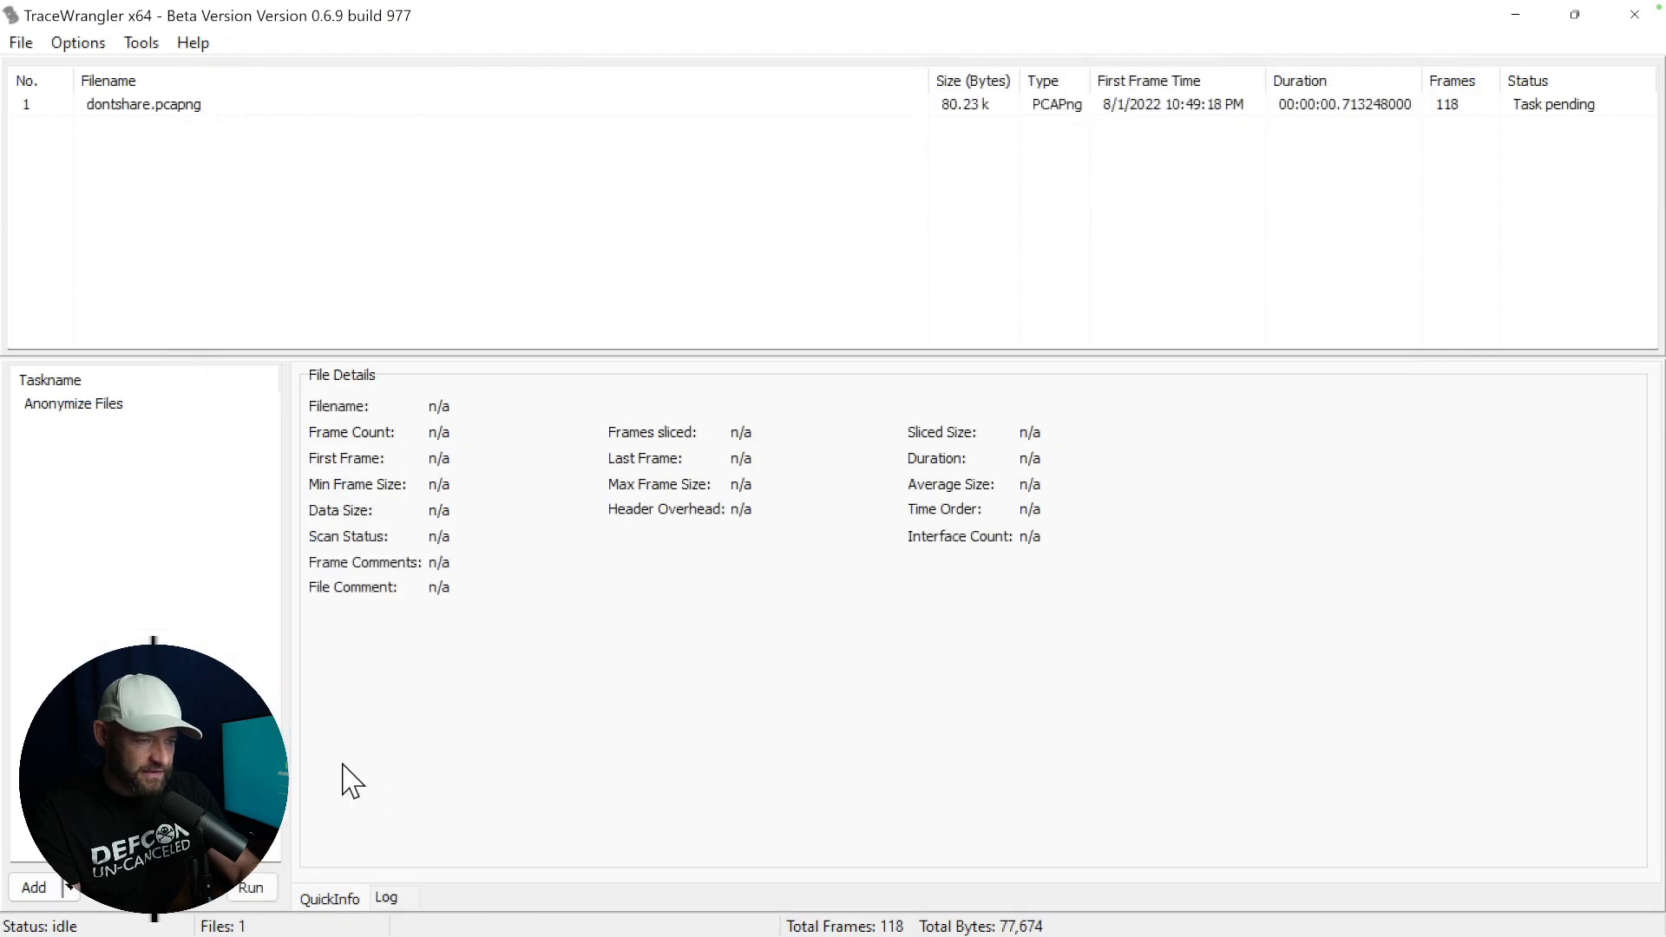
{"action": "left_click", "coordinate": [88, 408]}
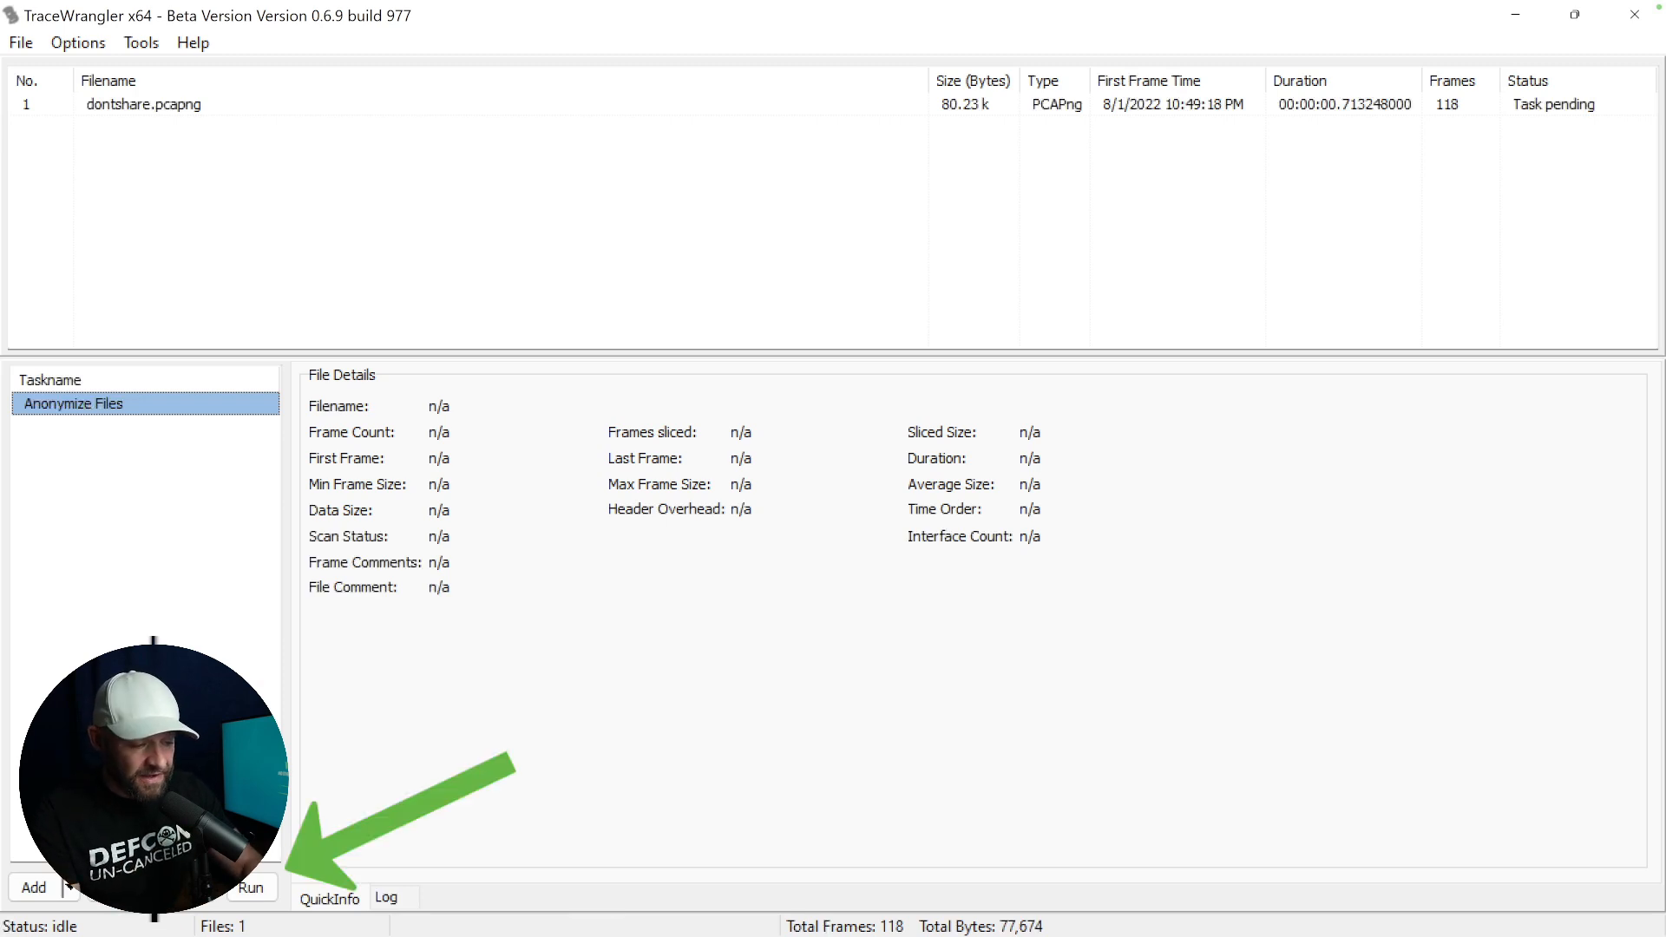
{"action": "left_click", "coordinate": [254, 887]}
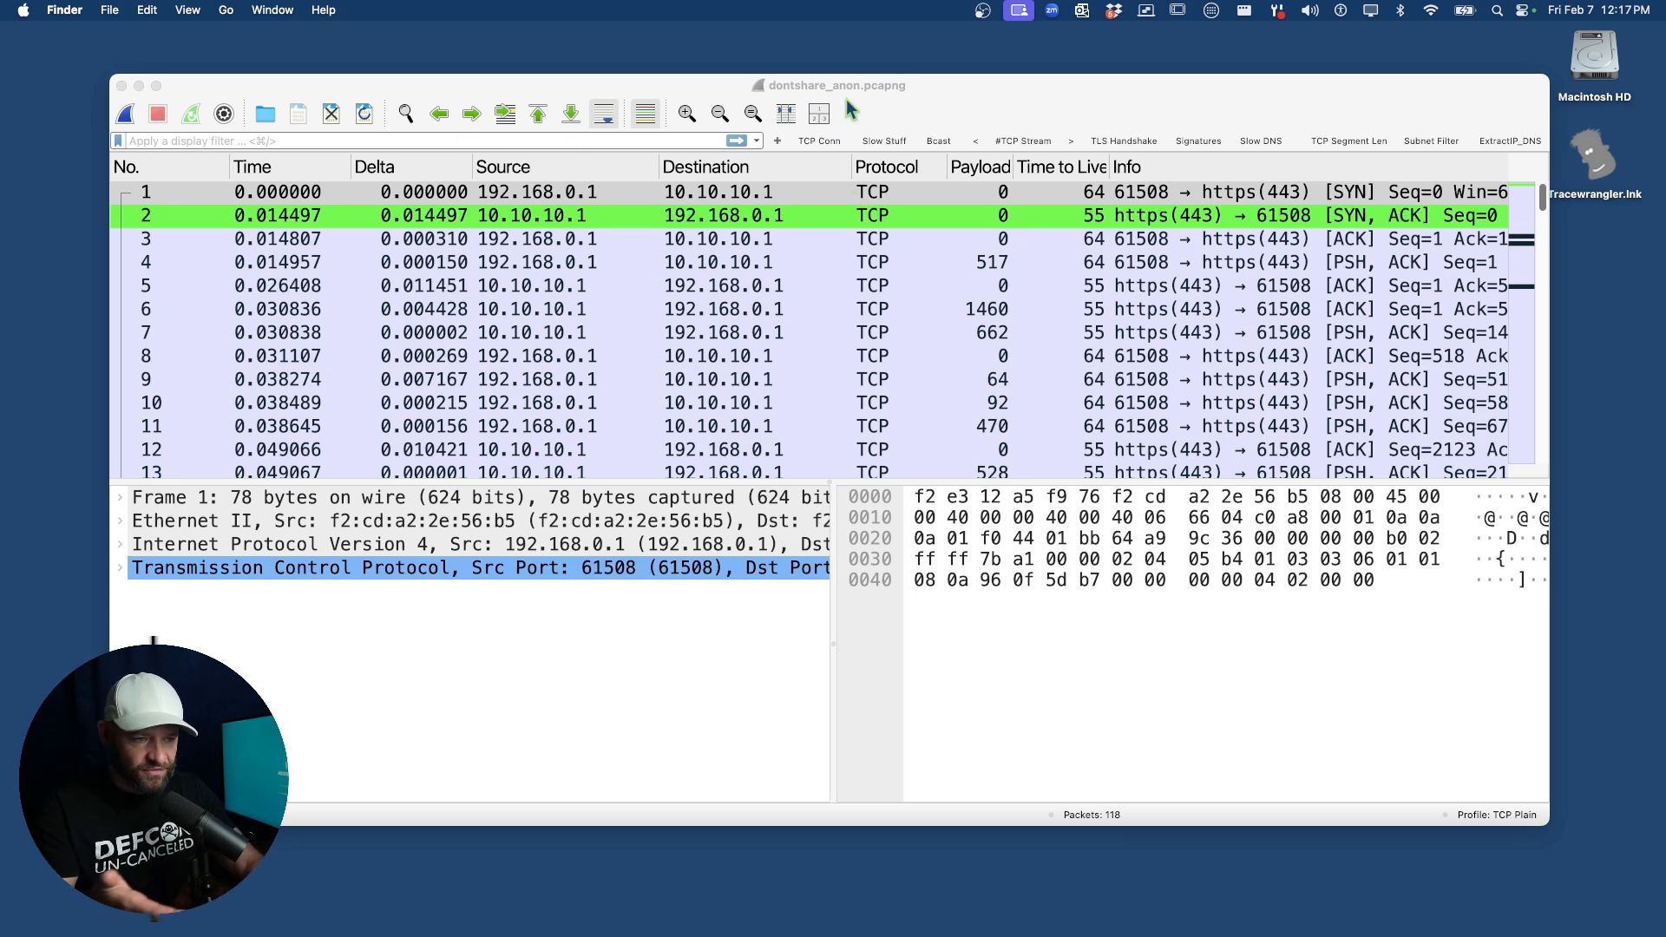
Switch to dontshare_anon.pcapng in Wireshark, enlarge its window and examine the replaced addresses in the first packet.
{"action": "left_click", "coordinate": [596, 292]}
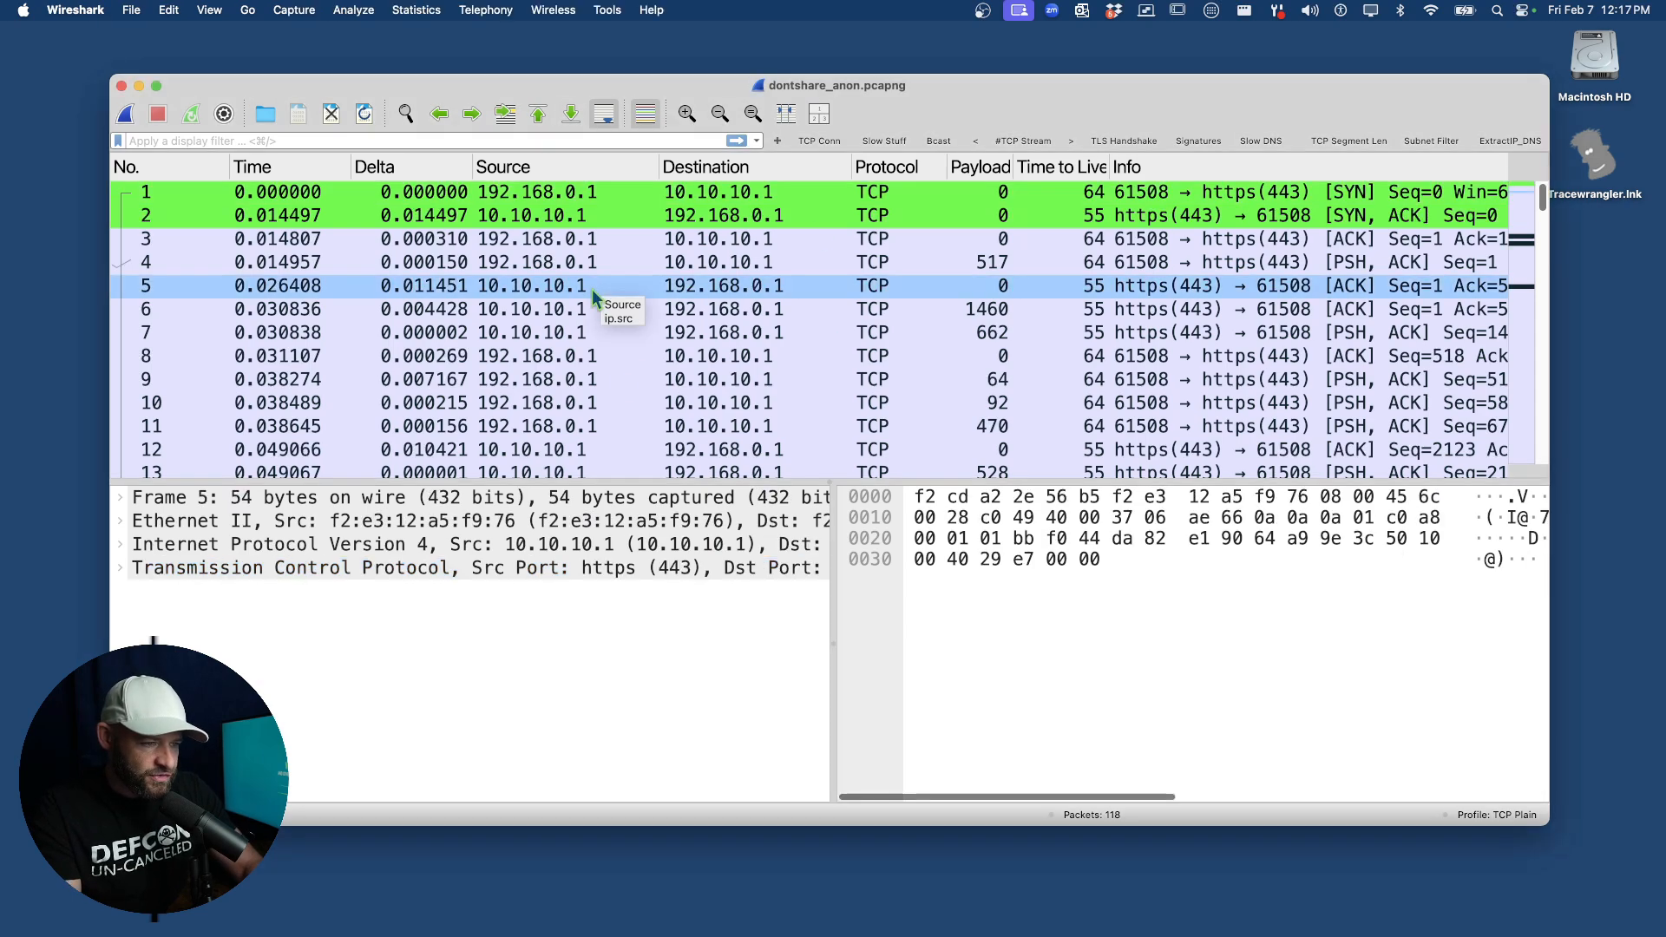
{"action": "left_click", "coordinate": [156, 86]}
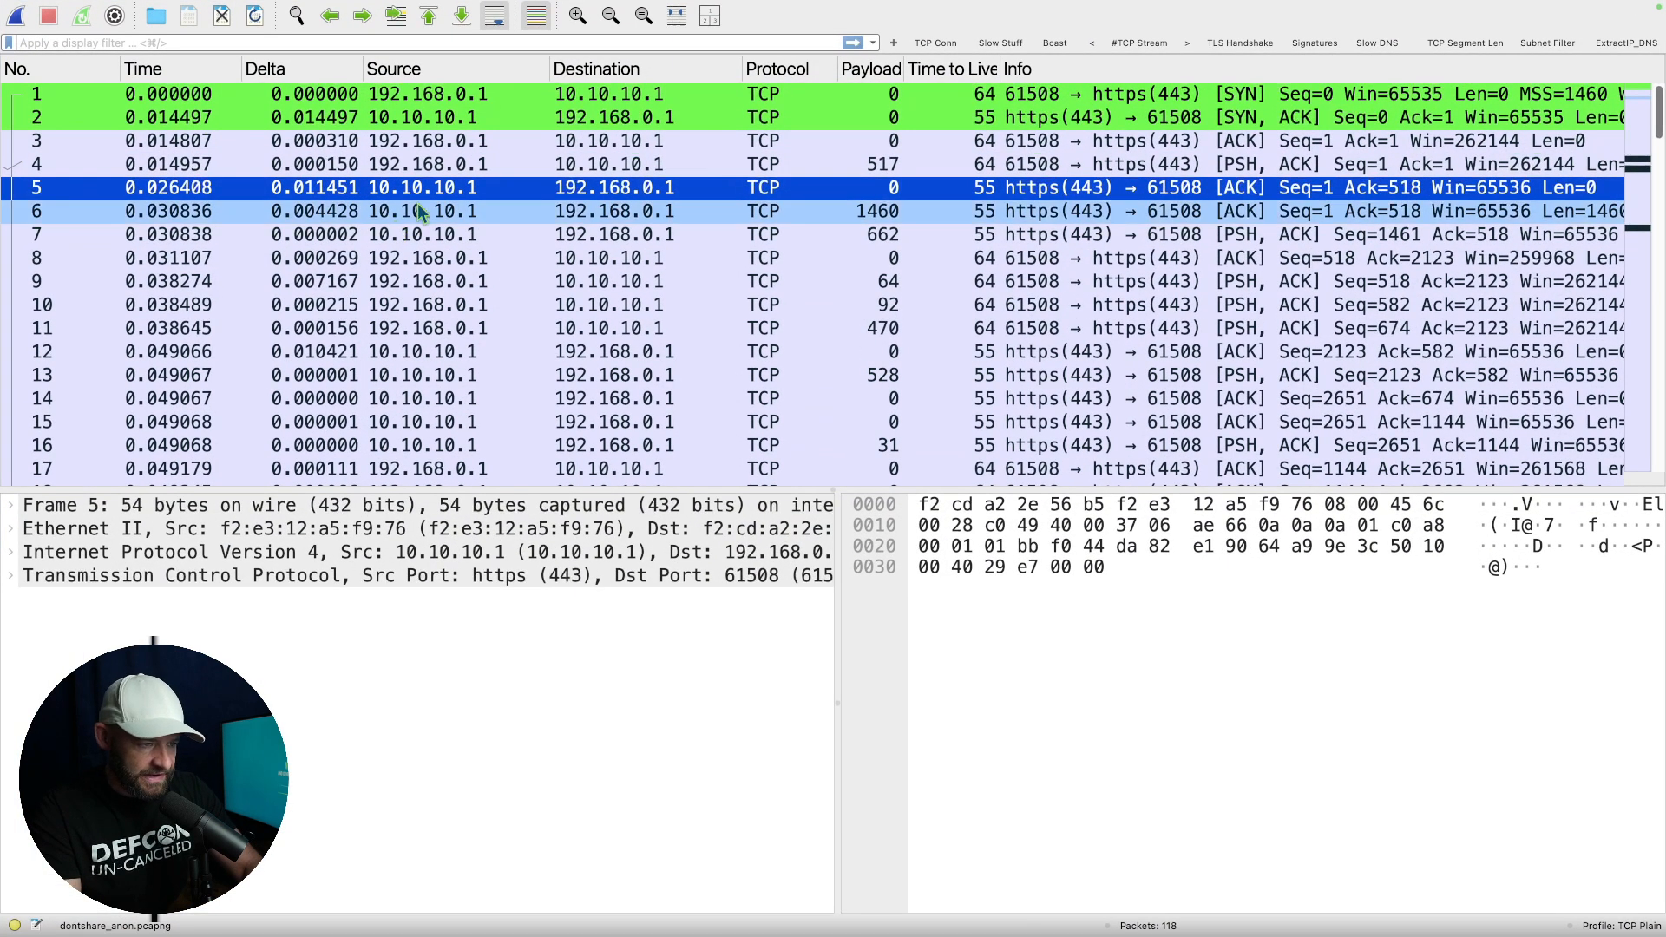
{"action": "left_click", "coordinate": [557, 102]}
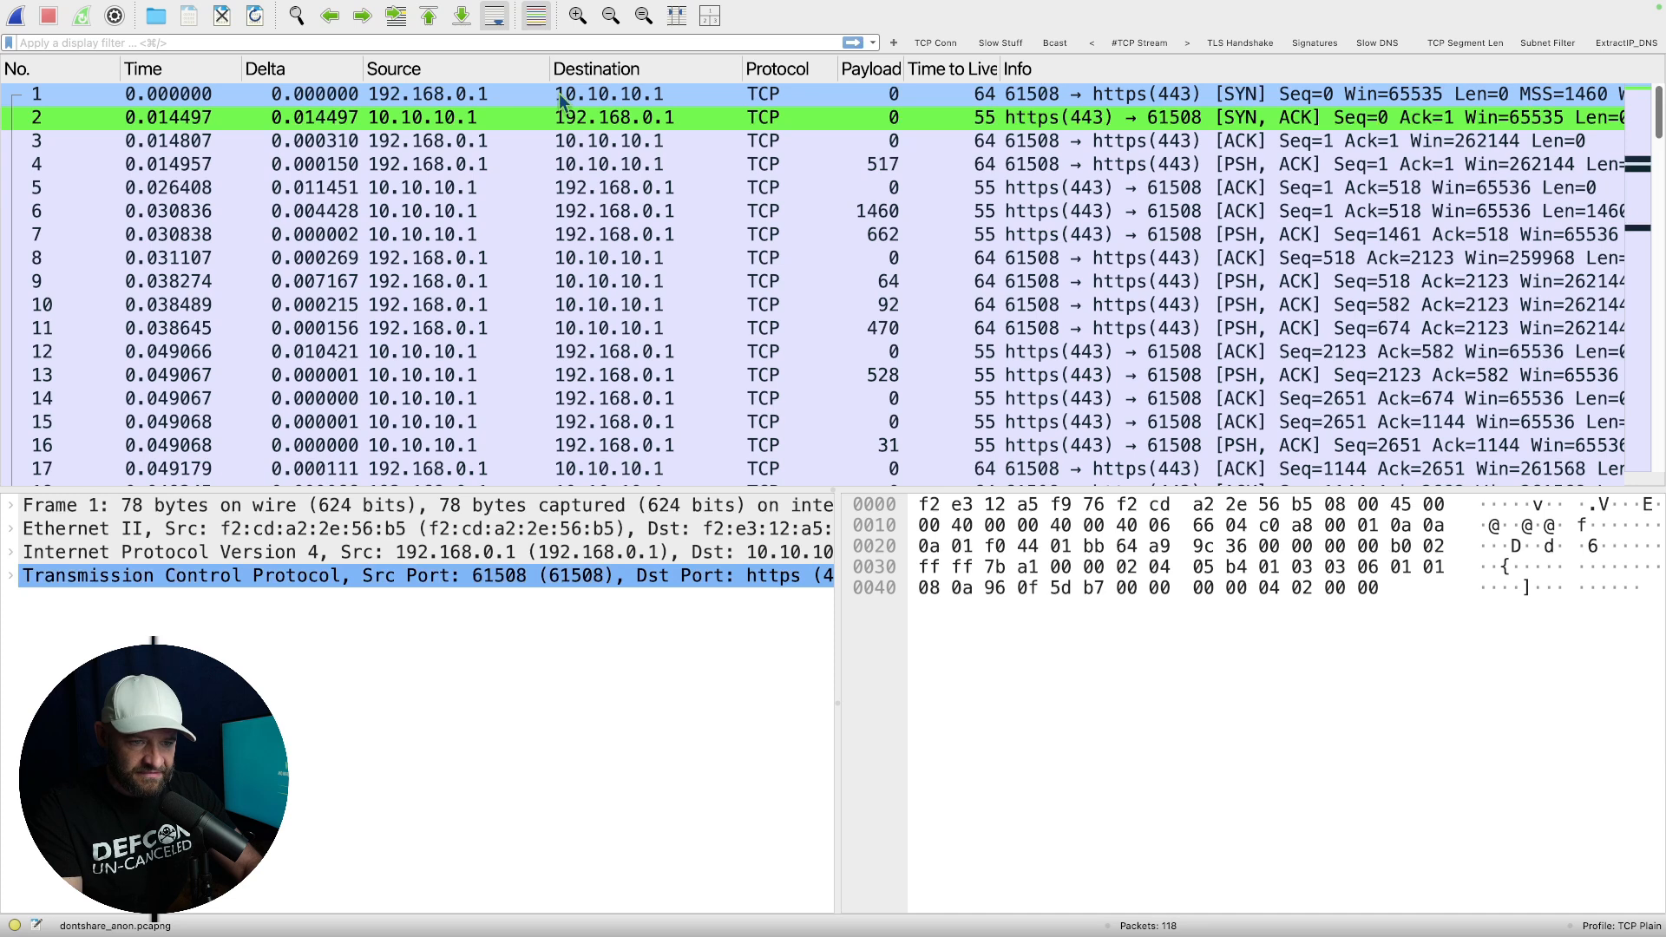
Examine the expanded TCP details of packets 4 and 6, and scan the packet list down to the retransmissions.
{"action": "left_click", "coordinate": [1056, 166]}
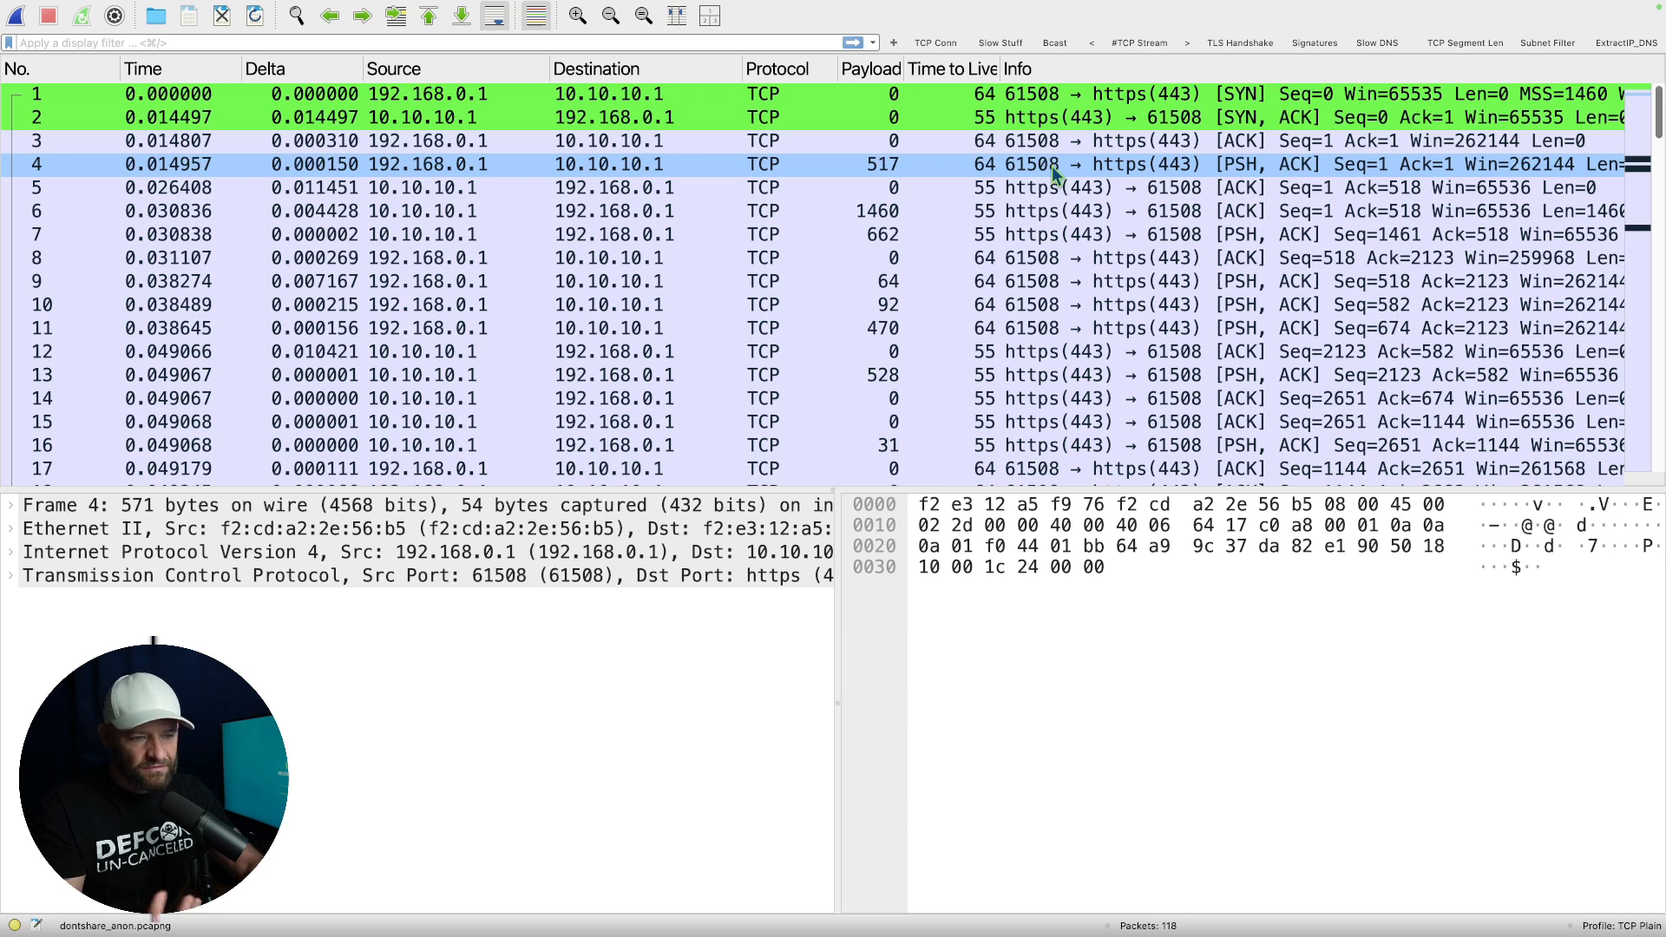
{"action": "left_click", "coordinate": [10, 577]}
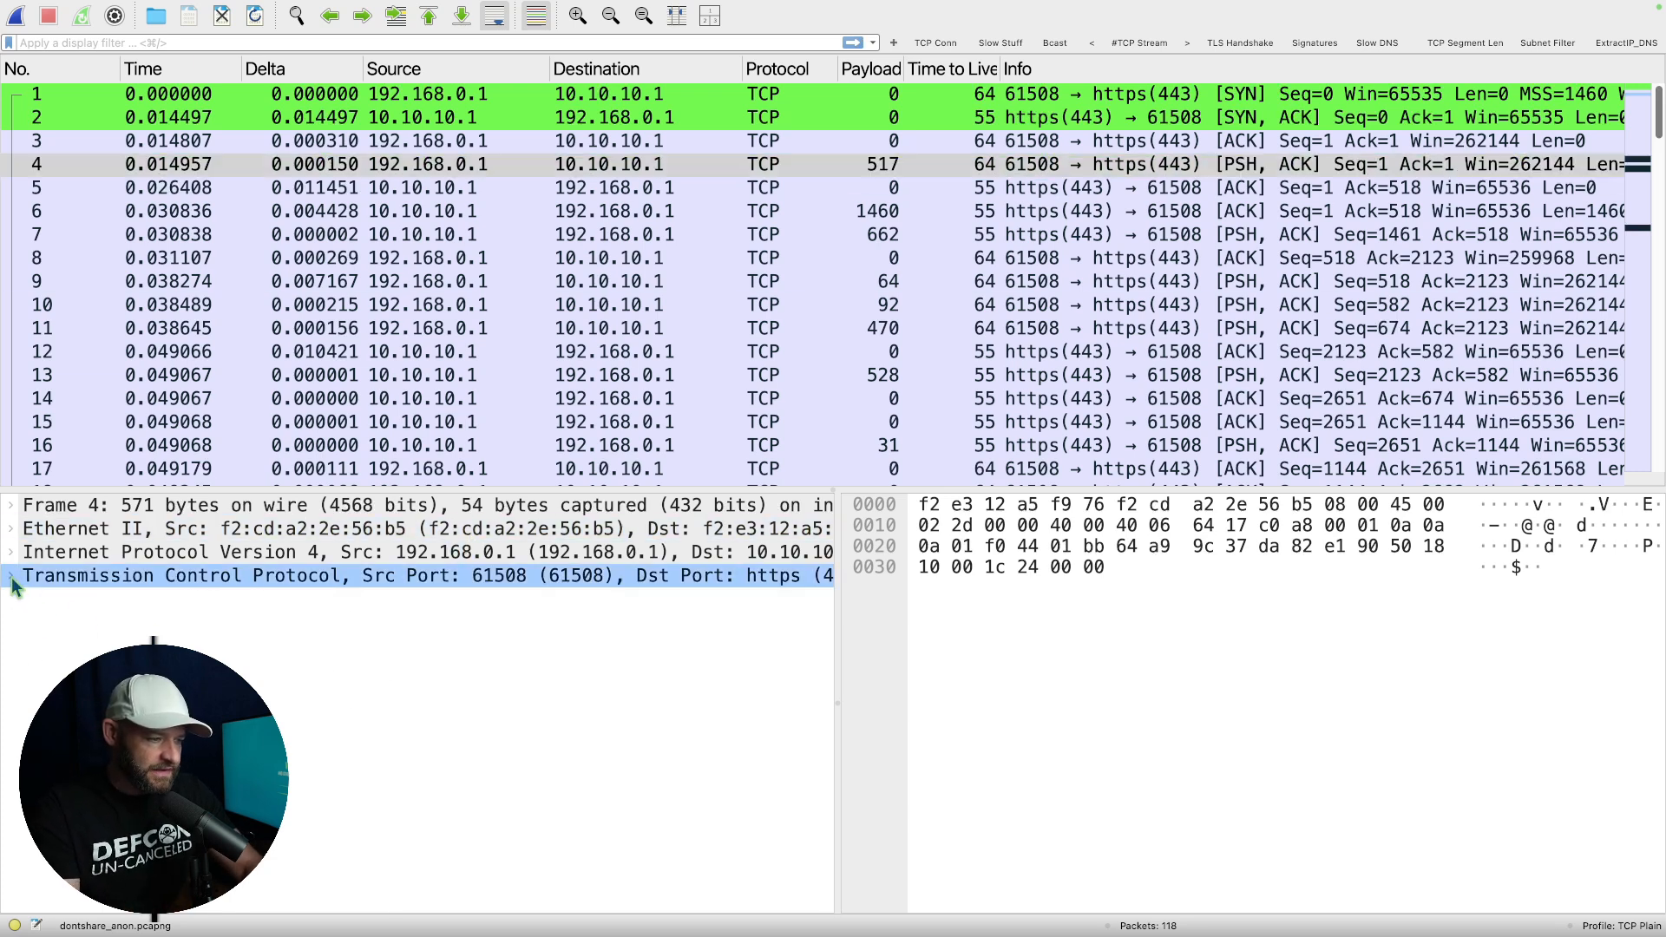
{"action": "scroll", "coordinate": [417, 854], "scroll_direction": "down", "scroll_amount": 2}
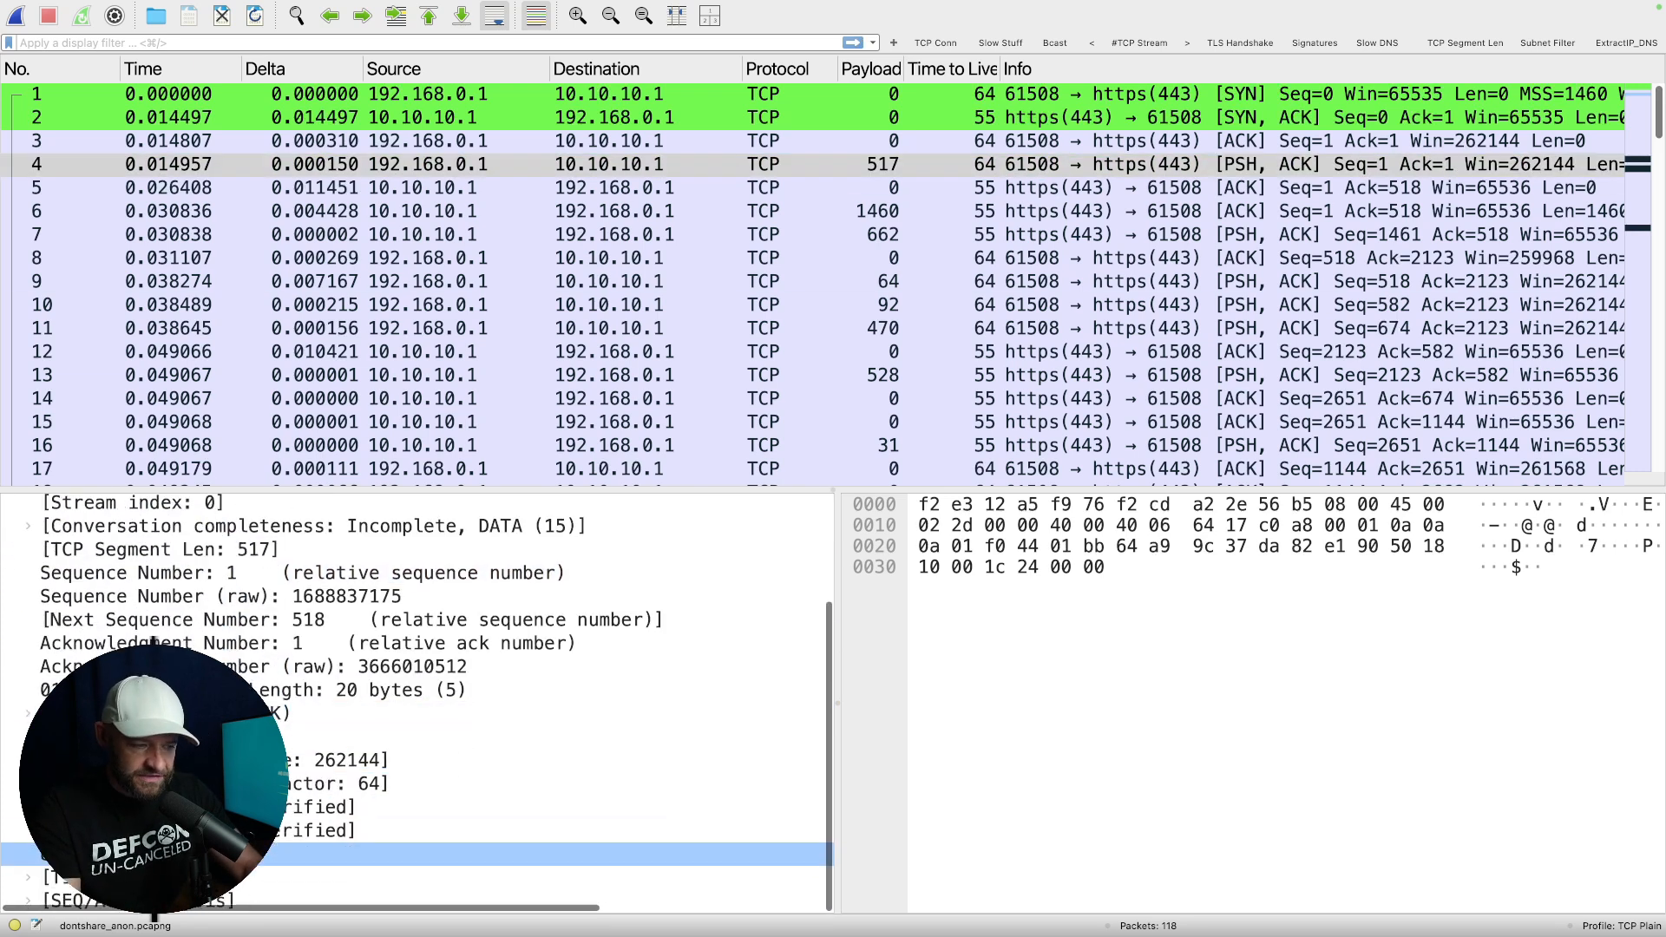
{"action": "left_click", "coordinate": [1006, 213]}
{"action": "scroll", "coordinate": [1006, 212], "scroll_direction": "down", "scroll_amount": 6}
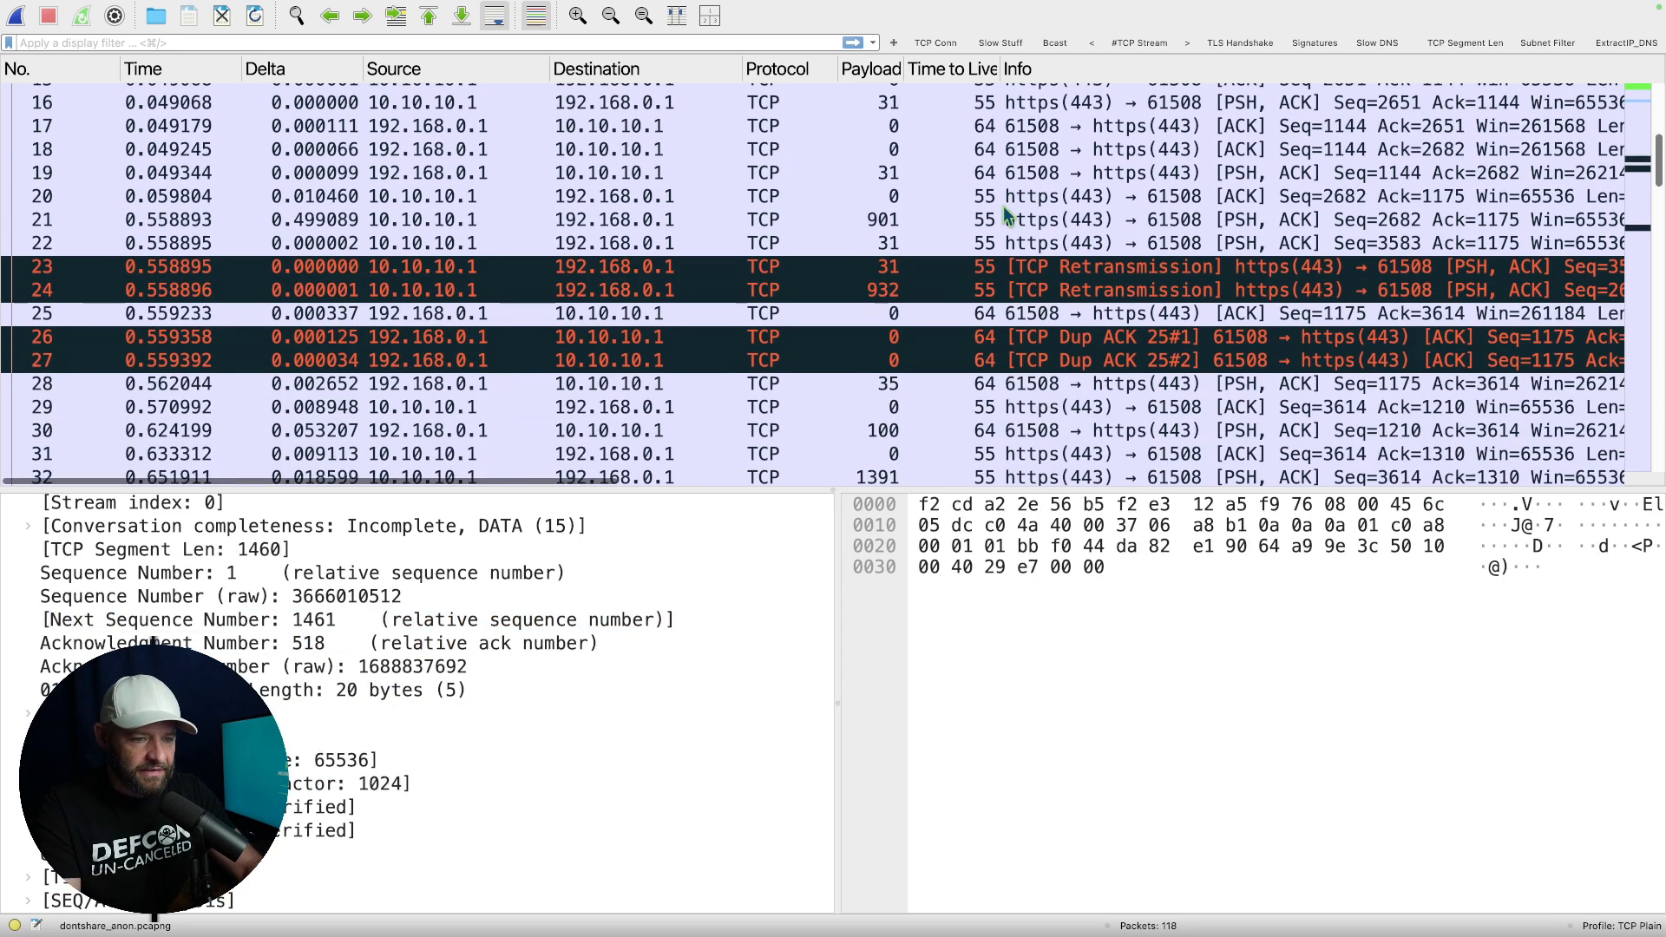